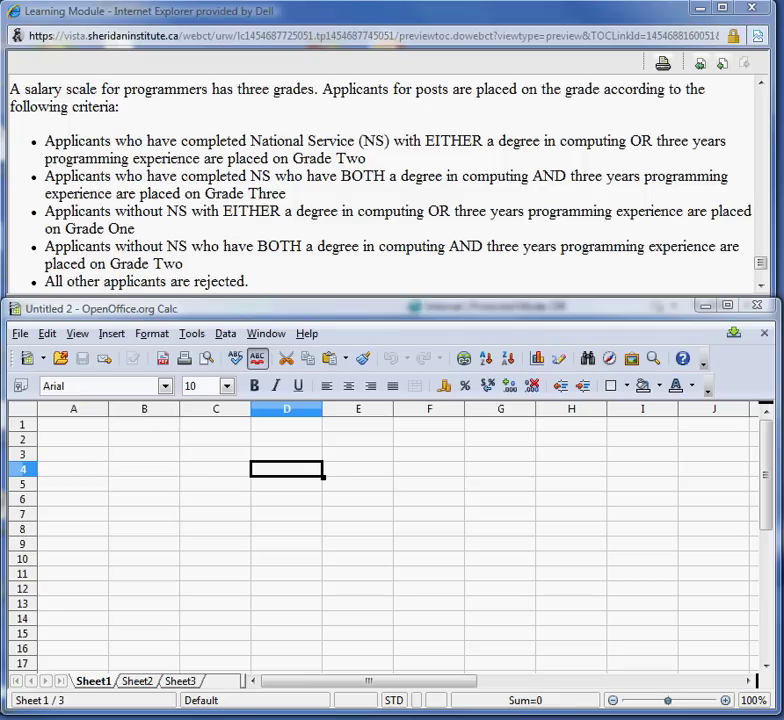
Step: Enter NS as the first condition in cell B3
{"action": "left_click", "coordinate": [149, 456]}
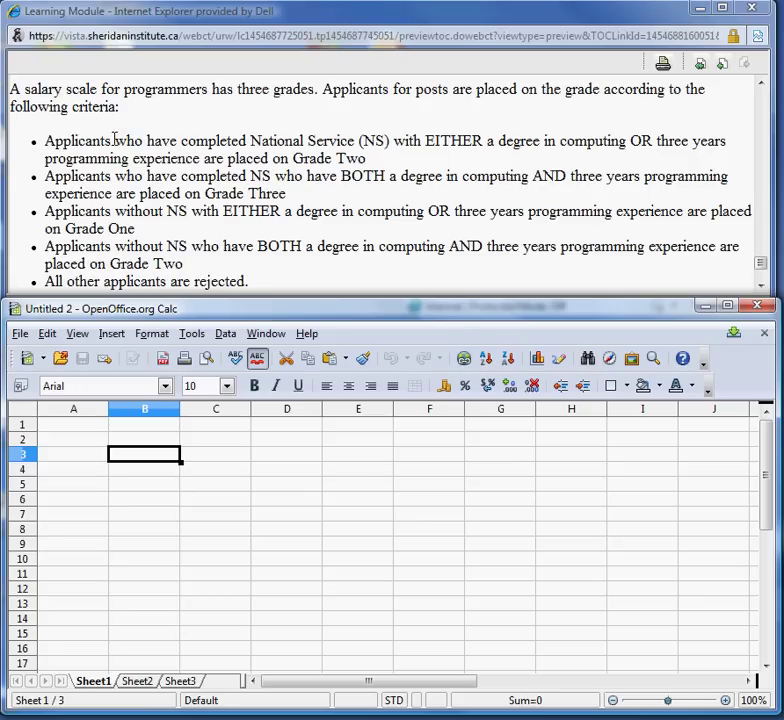
{"action": "left_click_drag", "start_coordinate": [250, 141], "coordinate": [156, 448]}
{"action": "type", "text": "NS"}
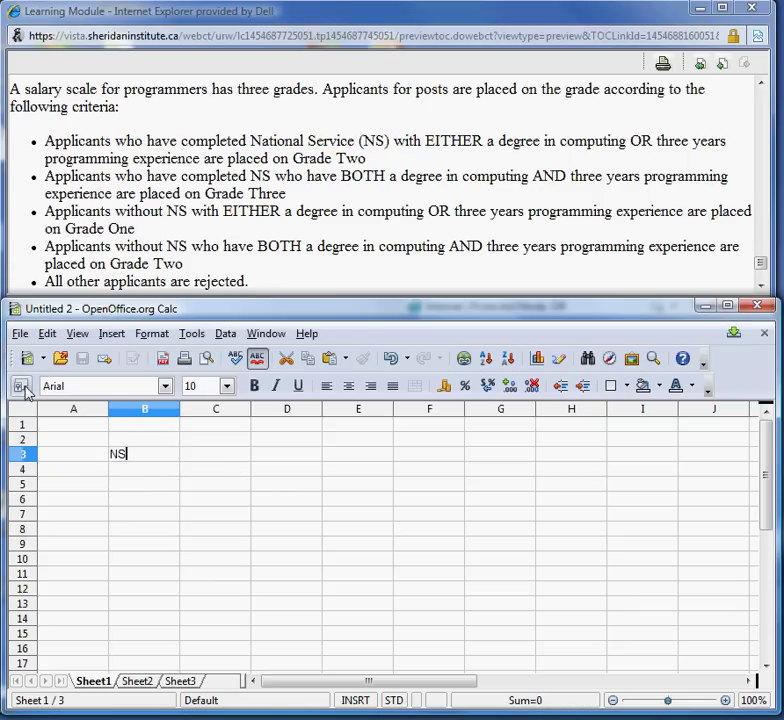
Step: Centre-align all cells of the sheet
{"action": "left_click", "coordinate": [22, 410]}
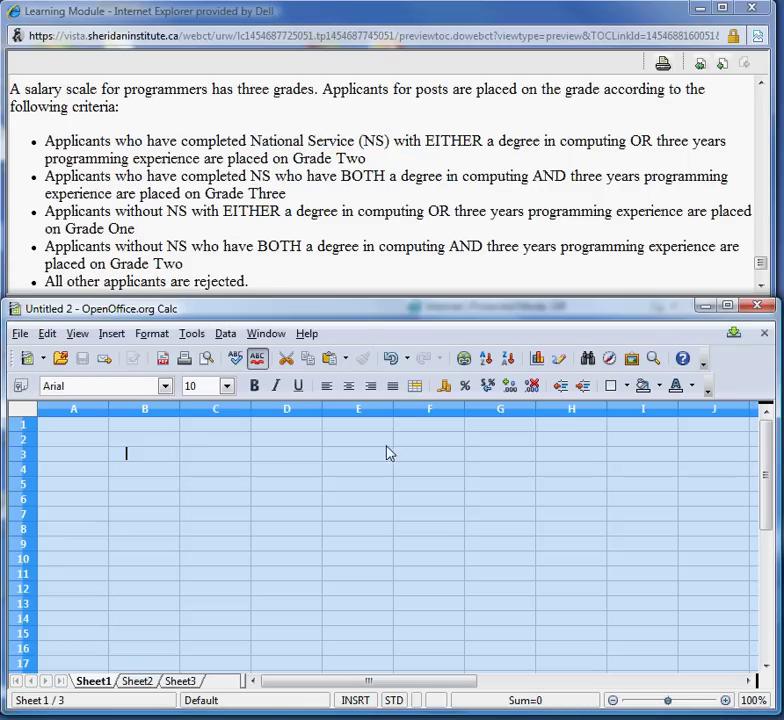
{"action": "left_click", "coordinate": [349, 386]}
{"action": "left_click", "coordinate": [158, 486]}
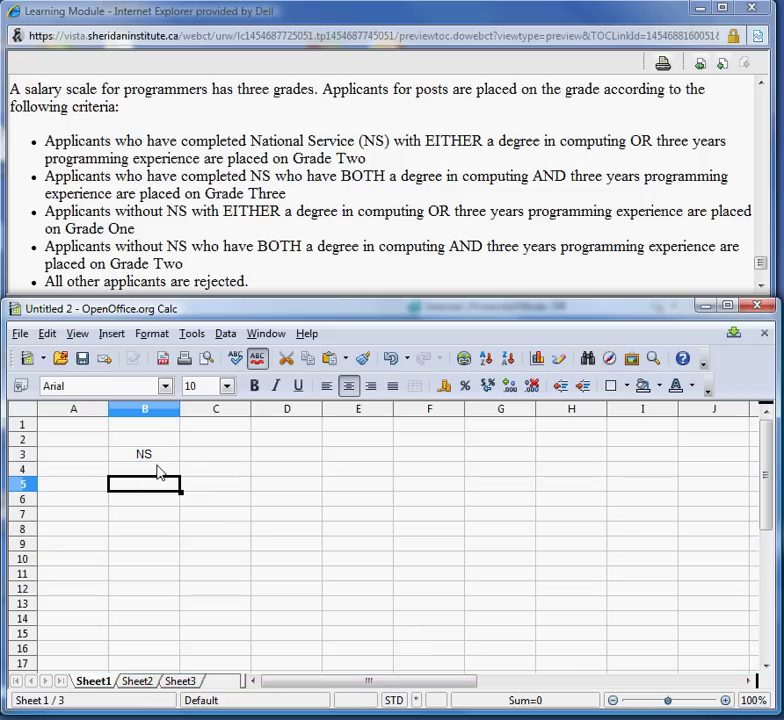
Step: Add the remaining conditions below NS, entering Degree in B4 and Programming in B5
{"action": "left_click", "coordinate": [157, 469]}
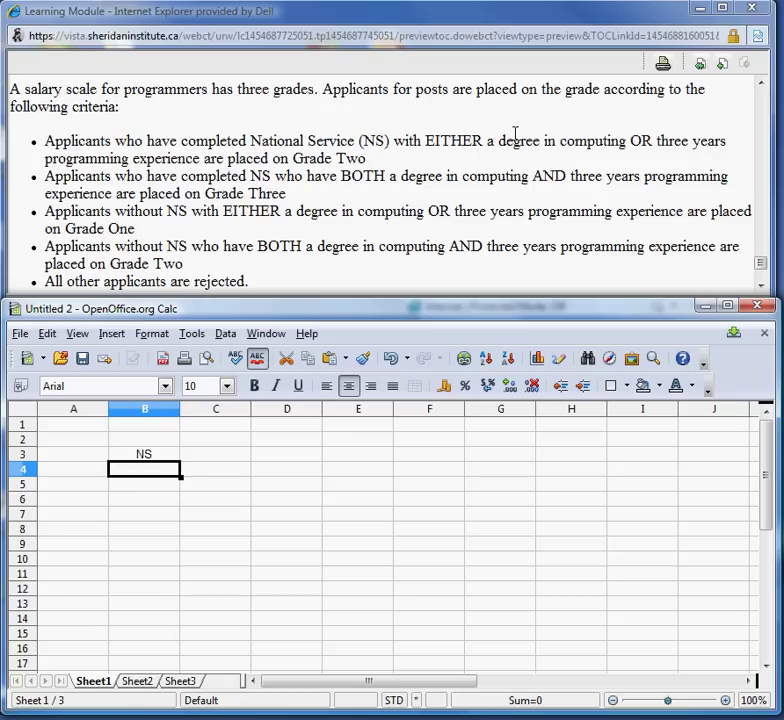
{"action": "left_click_drag", "start_coordinate": [499, 141], "coordinate": [628, 142]}
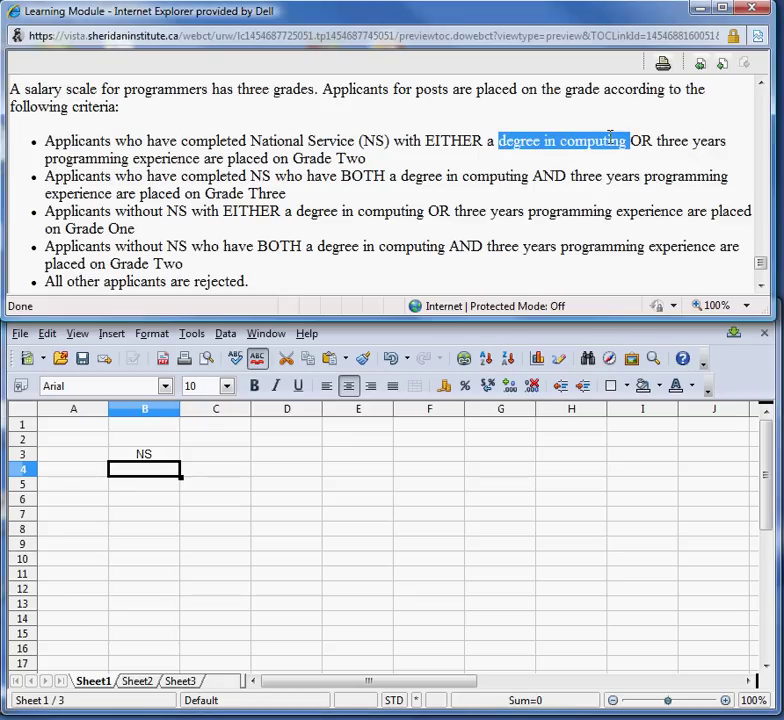
{"action": "left_click", "coordinate": [157, 470]}
{"action": "type", "text": "Degree"}
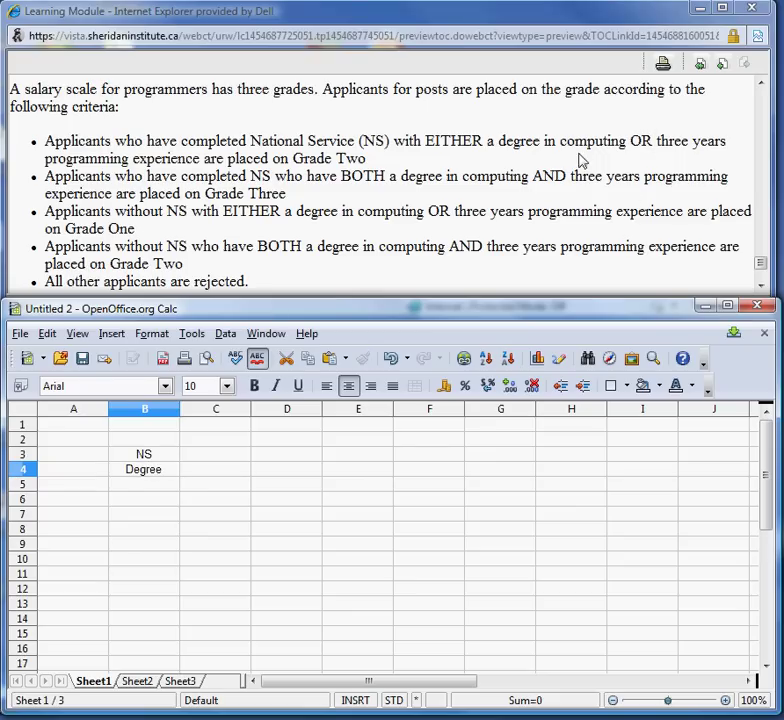
{"action": "left_click", "coordinate": [656, 140]}
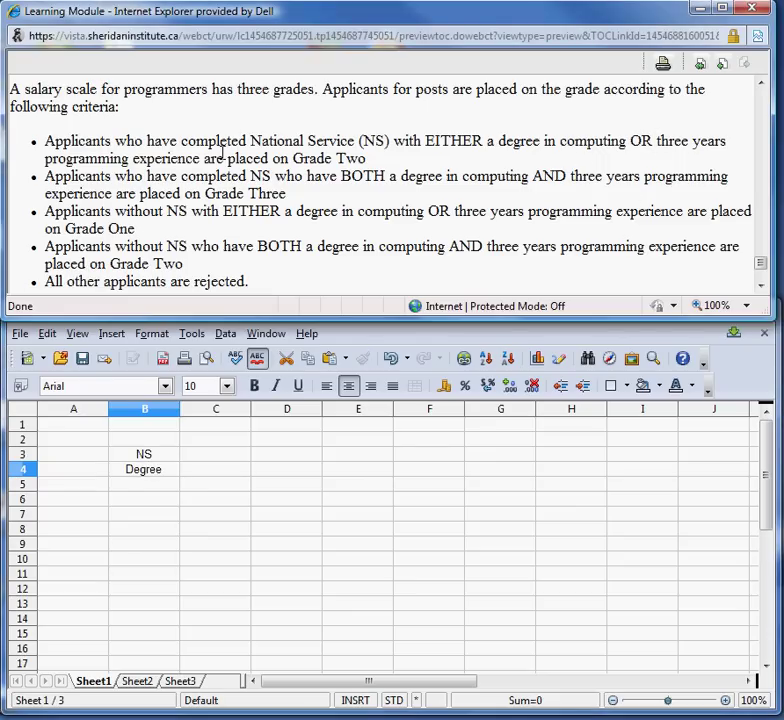
{"action": "left_click", "coordinate": [135, 490]}
{"action": "type", "text": "Pro"}
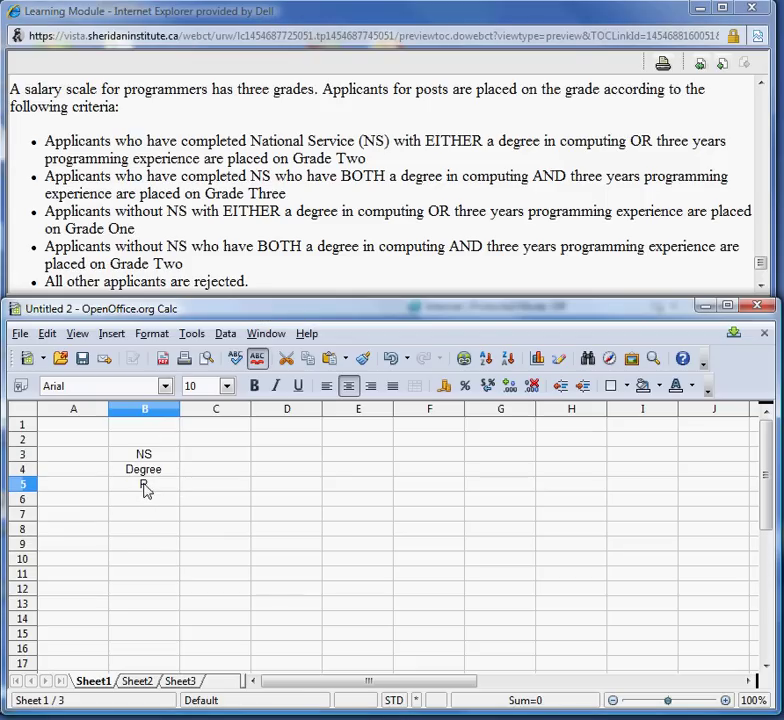
{"action": "type", "text": "grammin"}
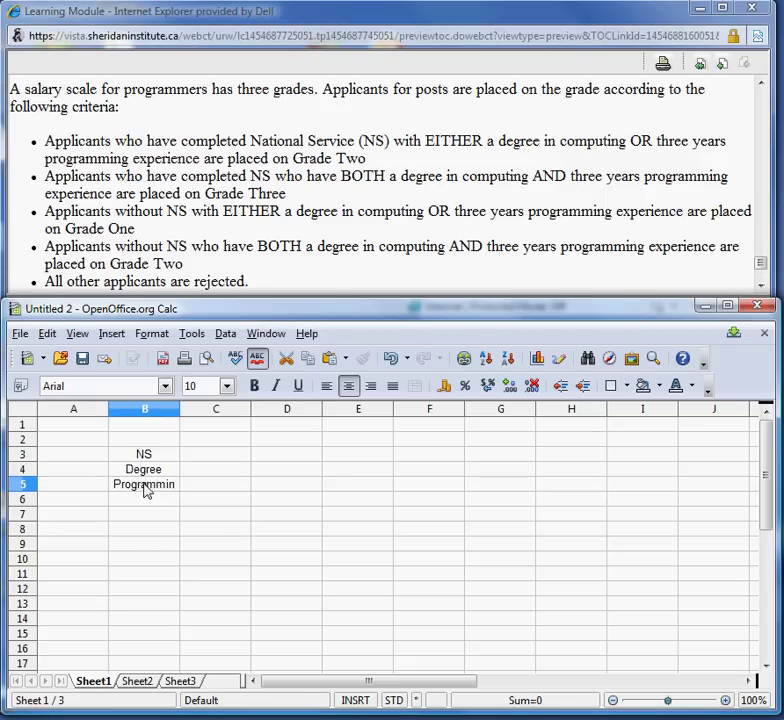
{"action": "type", "text": "g"}
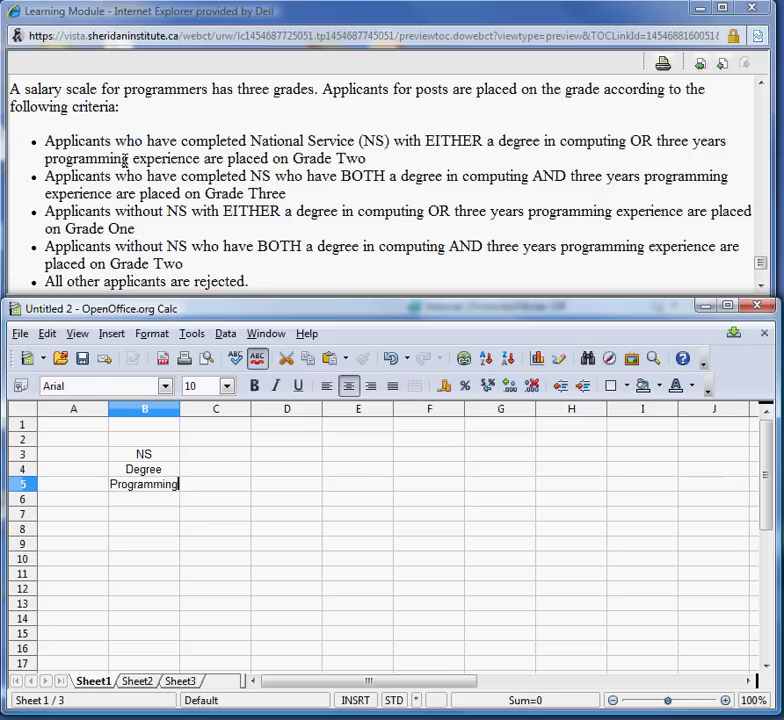
{"action": "left_click", "coordinate": [265, 163]}
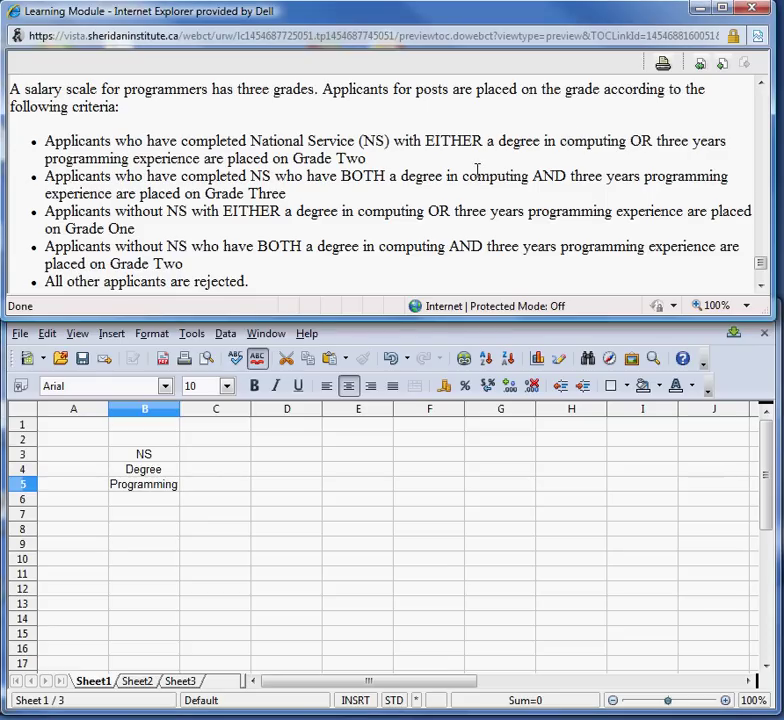
{"action": "left_click_drag", "start_coordinate": [397, 177], "coordinate": [531, 178]}
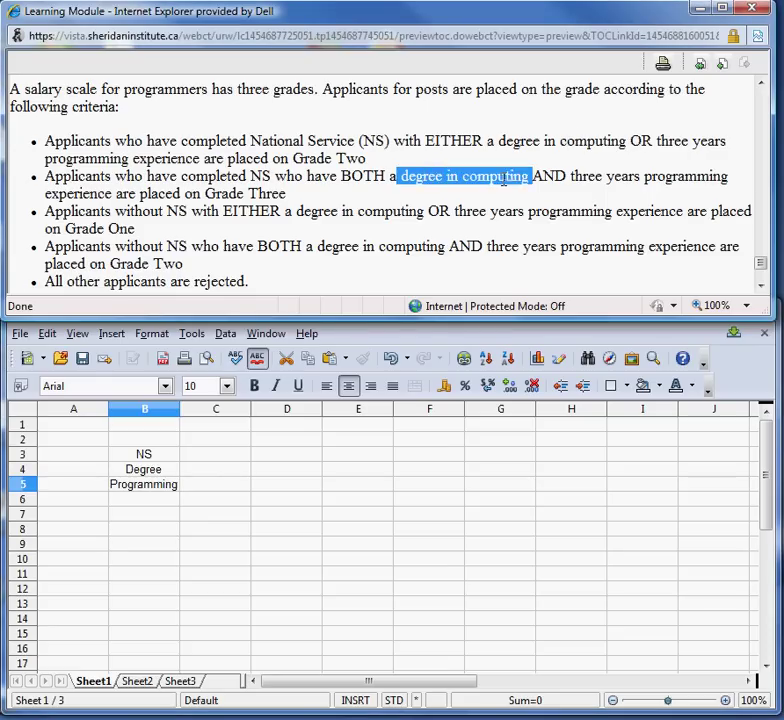
{"action": "left_click_drag", "start_coordinate": [604, 177], "coordinate": [727, 177]}
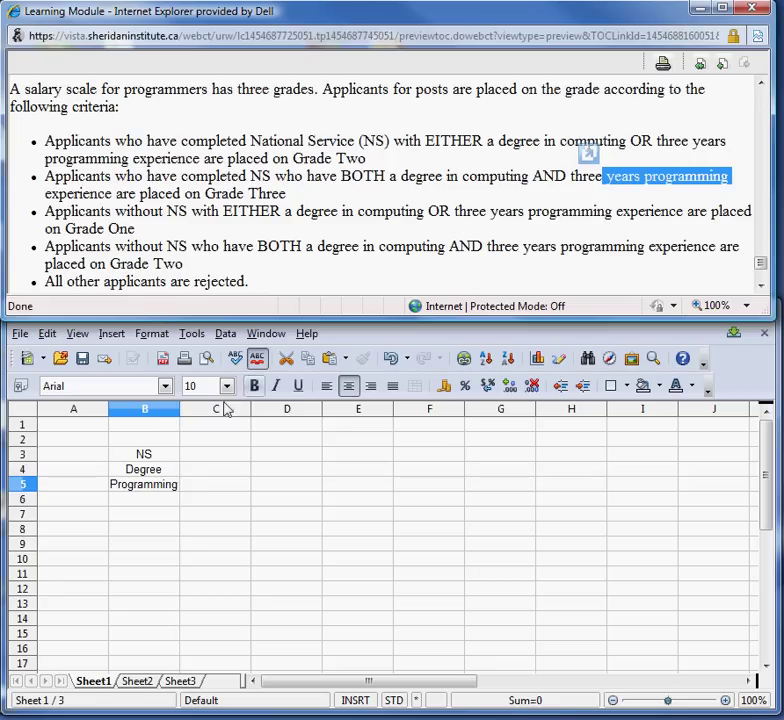
Step: Left-align the three condition labels in B3 to B5
{"action": "left_click", "coordinate": [144, 454]}
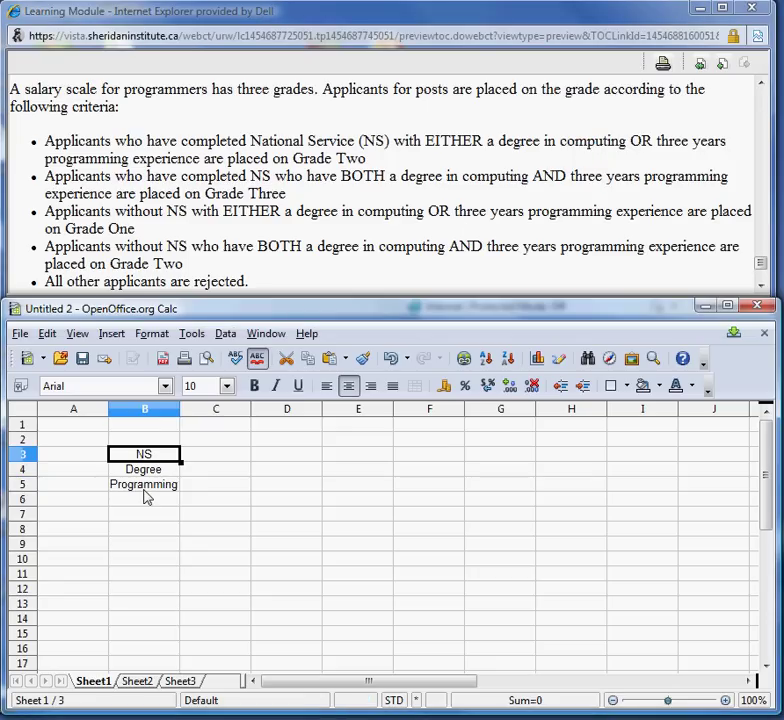
{"action": "left_click", "coordinate": [146, 492], "text": "shift"}
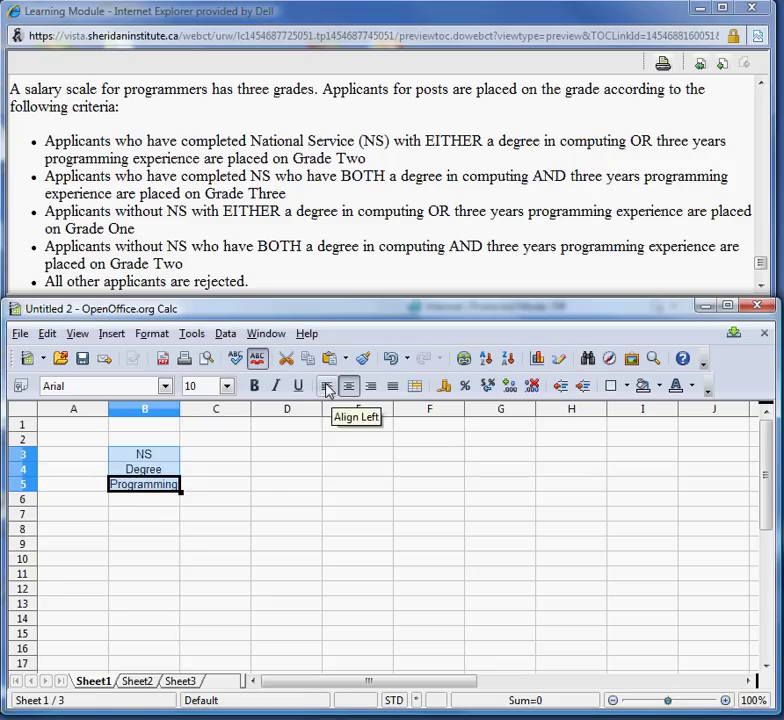
{"action": "left_click", "coordinate": [326, 390]}
{"action": "left_click", "coordinate": [222, 515]}
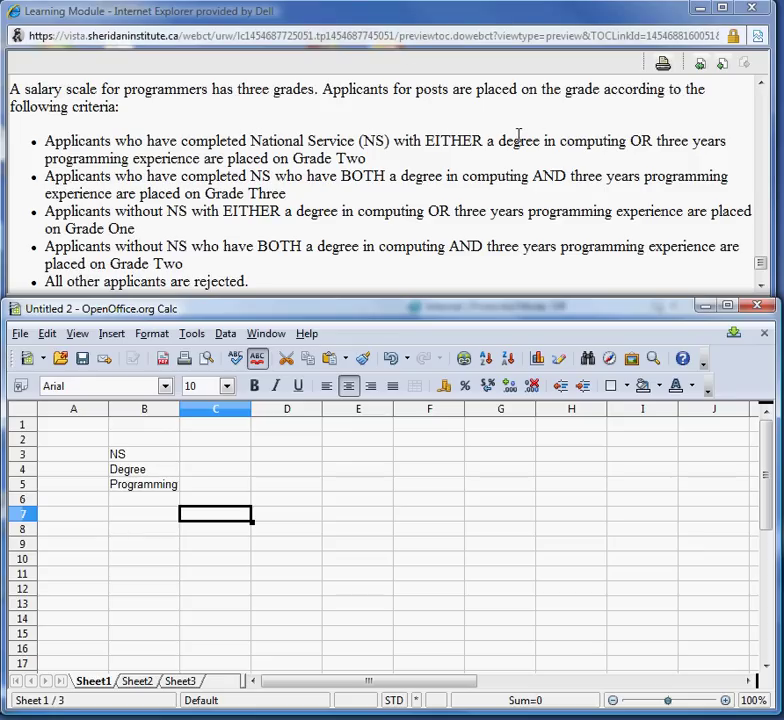
Step: List the possible outcomes Grade 1, Grade 2 and Grade 3 in cells B7 to B9
{"action": "left_click", "coordinate": [297, 158]}
{"action": "left_click_drag", "start_coordinate": [297, 158], "coordinate": [234, 211]}
{"action": "left_click", "coordinate": [147, 245]}
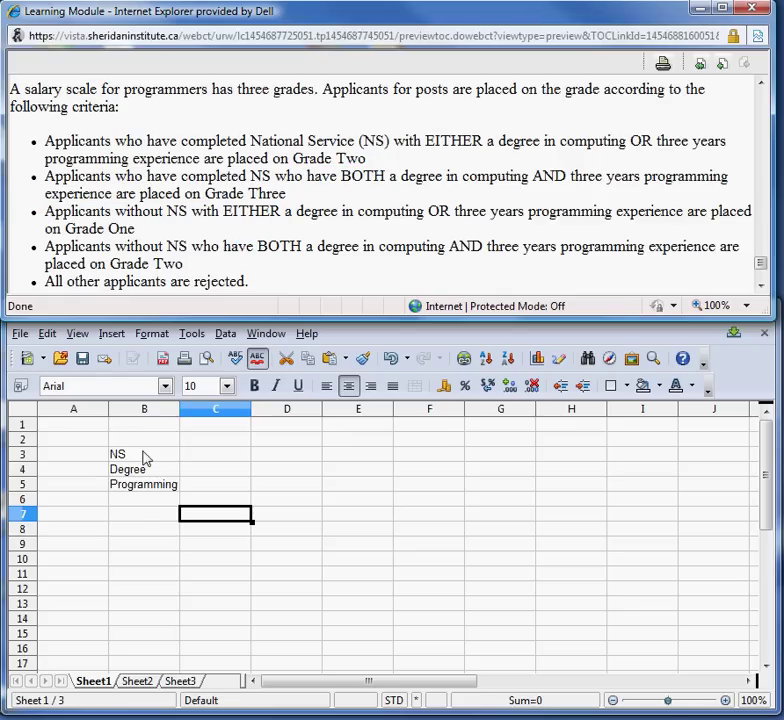
{"action": "left_click", "coordinate": [136, 521]}
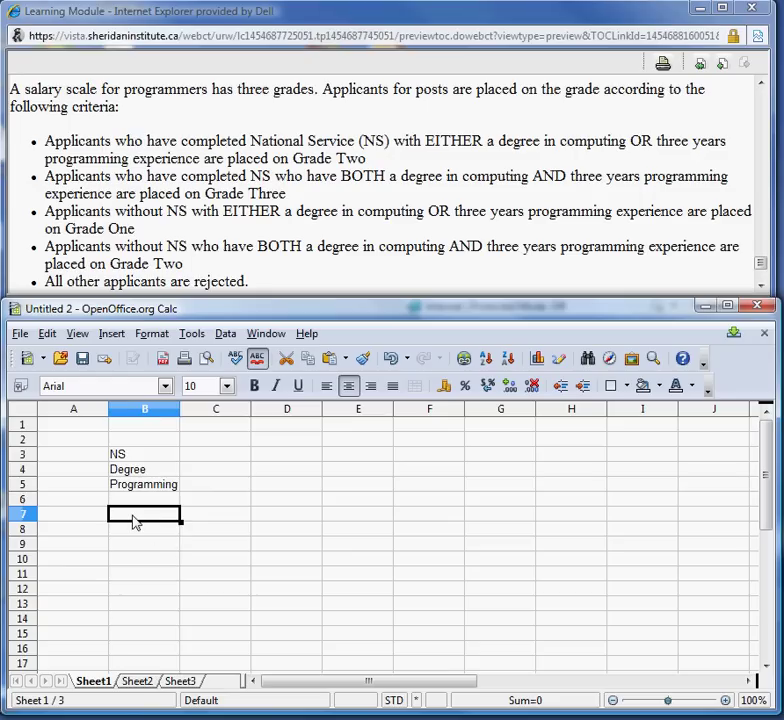
{"action": "type", "text": "Grade"}
{"action": "type", "text": "1"}
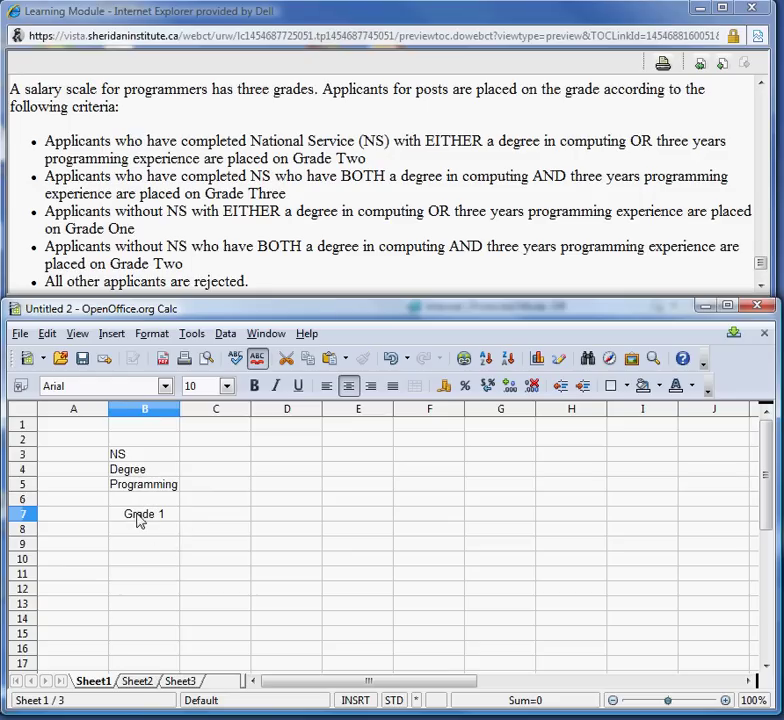
{"action": "key", "text": "Return"}
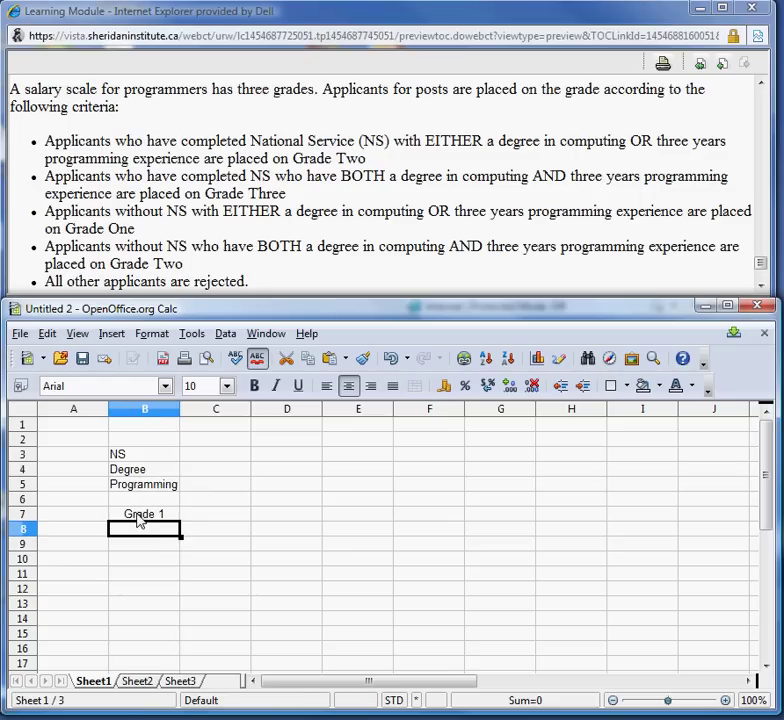
{"action": "type", "text": "Grade 2"}
{"action": "key", "text": "Return"}
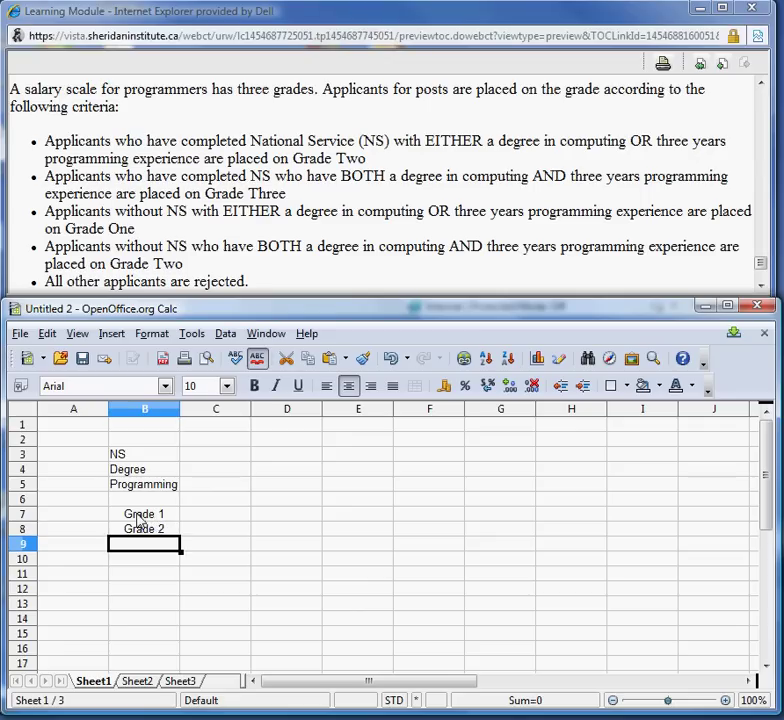
{"action": "type", "text": "Grade 3"}
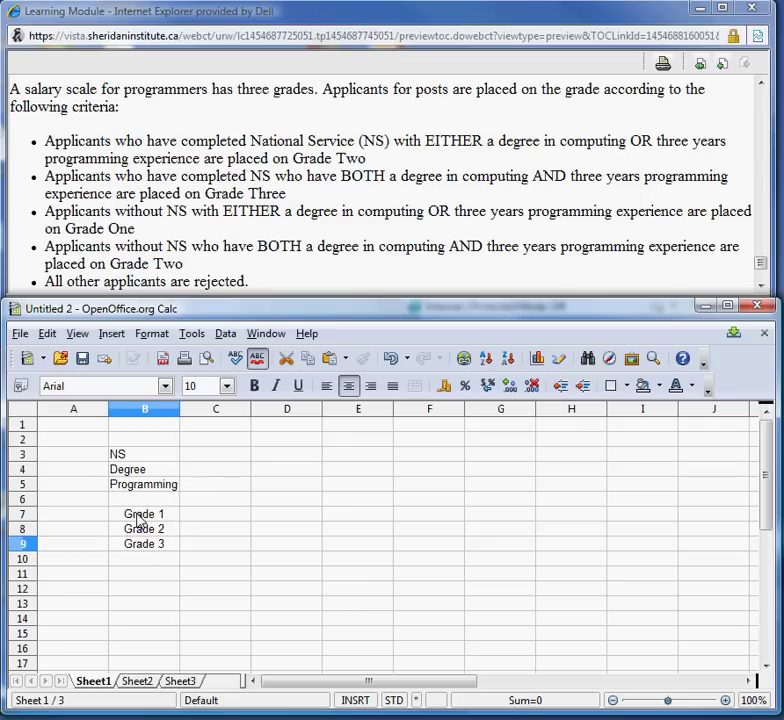
Step: Left-align the three grade labels in B7 to B9
{"action": "left_click", "coordinate": [147, 500]}
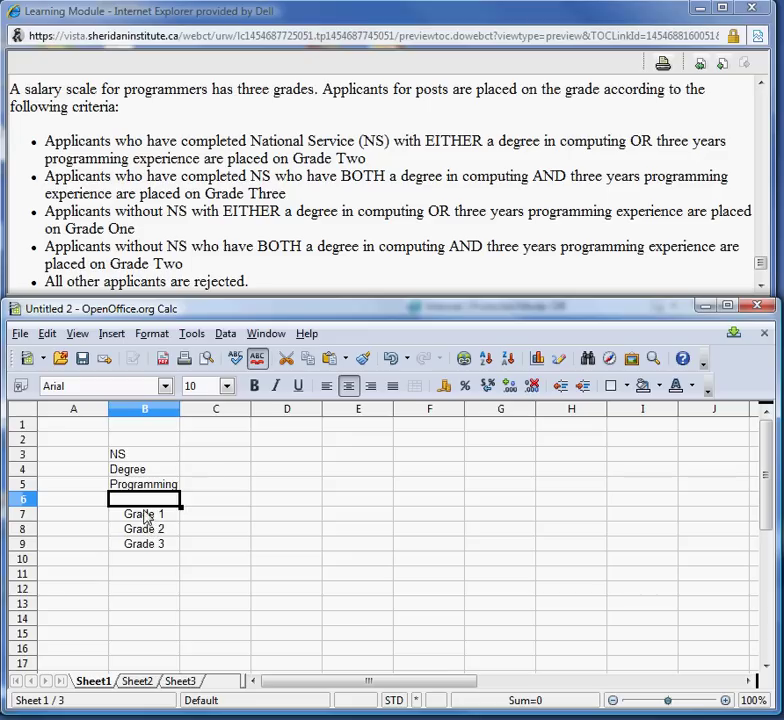
{"action": "left_click", "coordinate": [148, 513]}
{"action": "left_click", "coordinate": [145, 546], "text": "shift"}
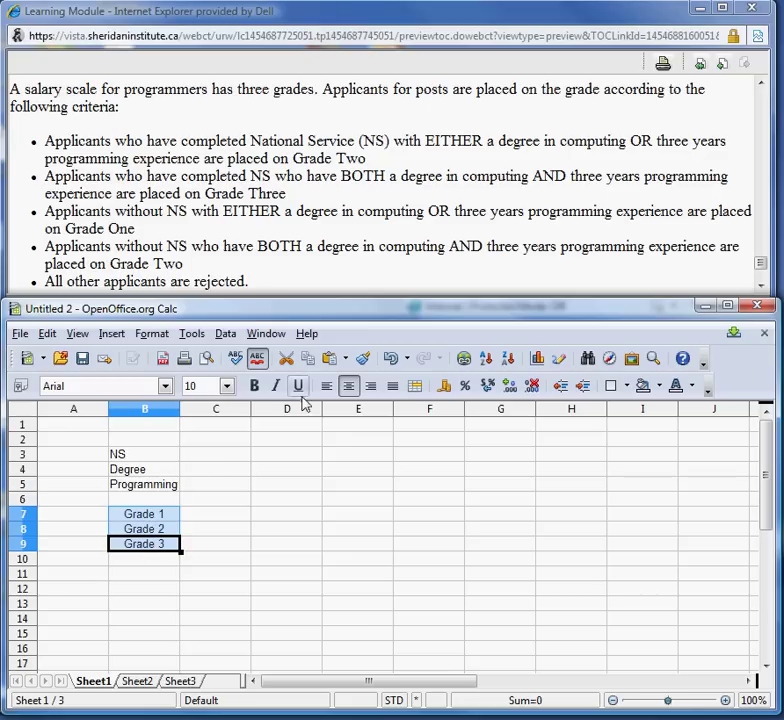
{"action": "left_click", "coordinate": [333, 390]}
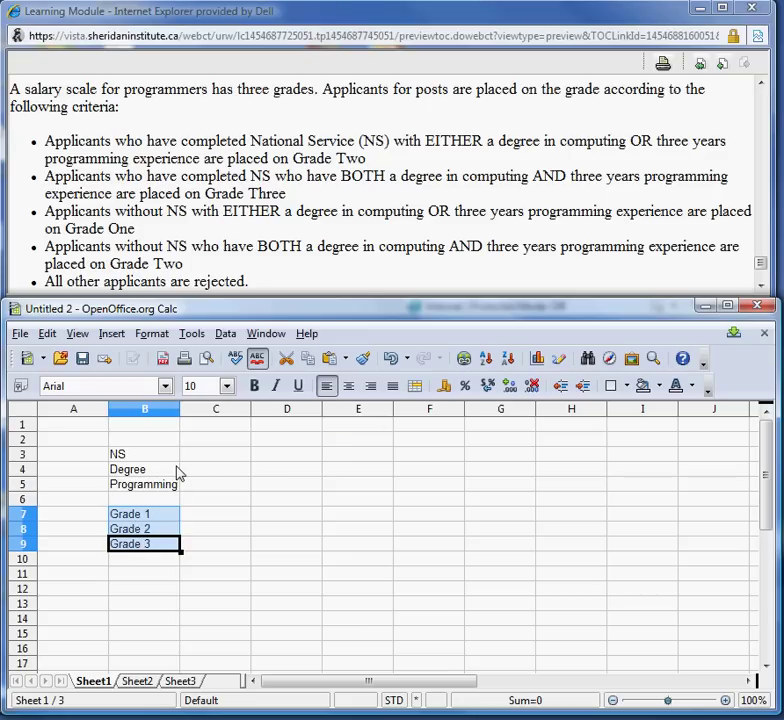
{"action": "left_click_drag", "start_coordinate": [122, 455], "coordinate": [148, 494]}
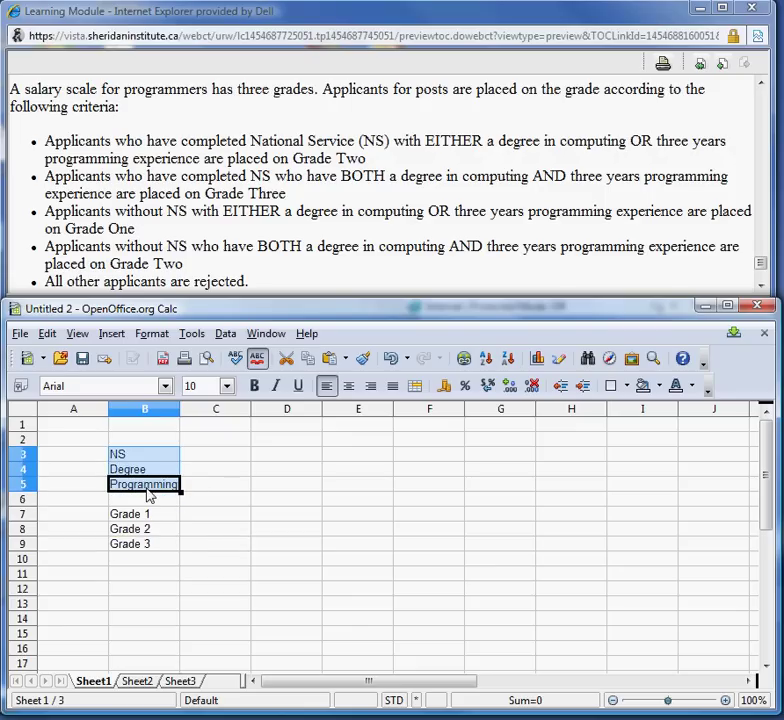
{"action": "left_click_drag", "start_coordinate": [138, 514], "coordinate": [144, 554]}
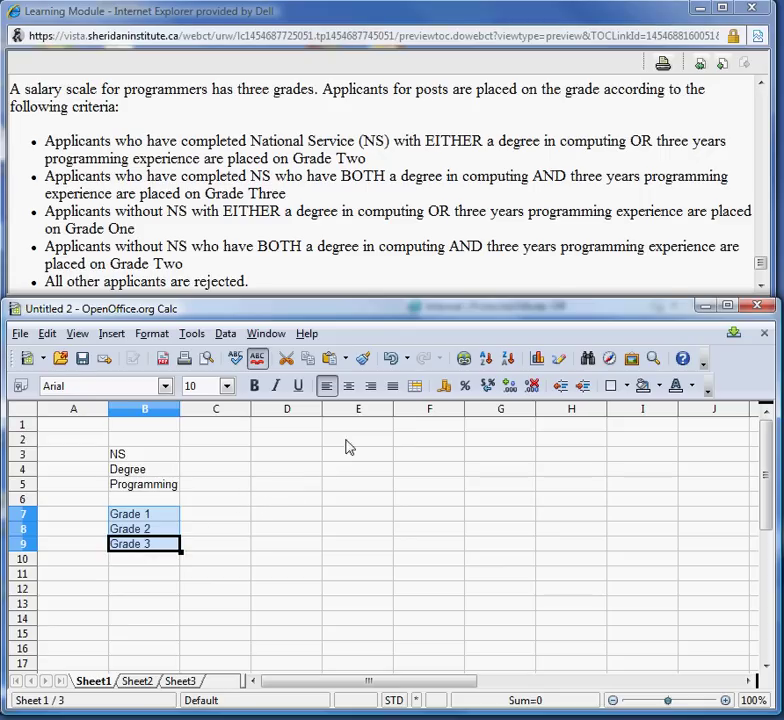
Step: Fill the first rule in column C with Y for NS, Degree and Programming
{"action": "left_click", "coordinate": [228, 456]}
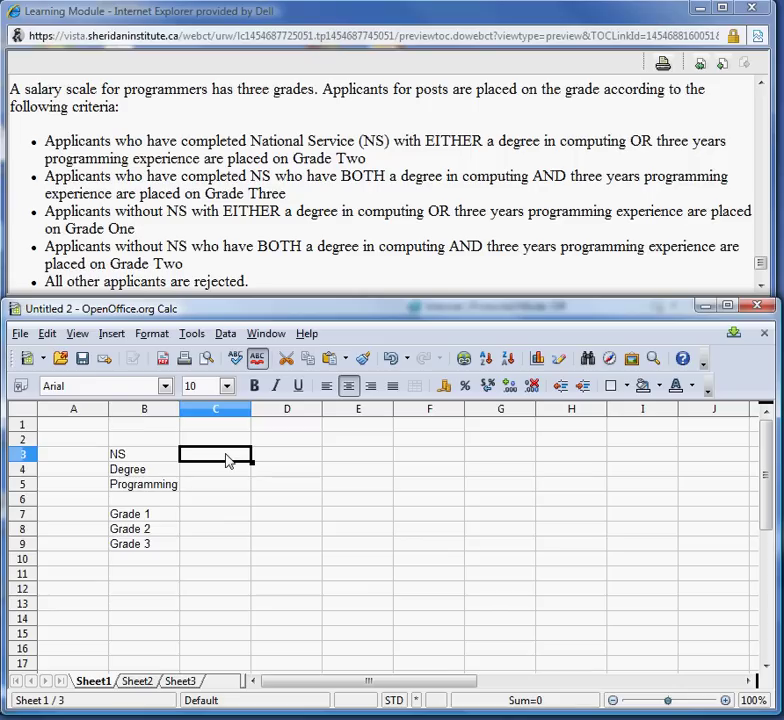
{"action": "type", "text": "Y"}
{"action": "key", "text": "Return"}
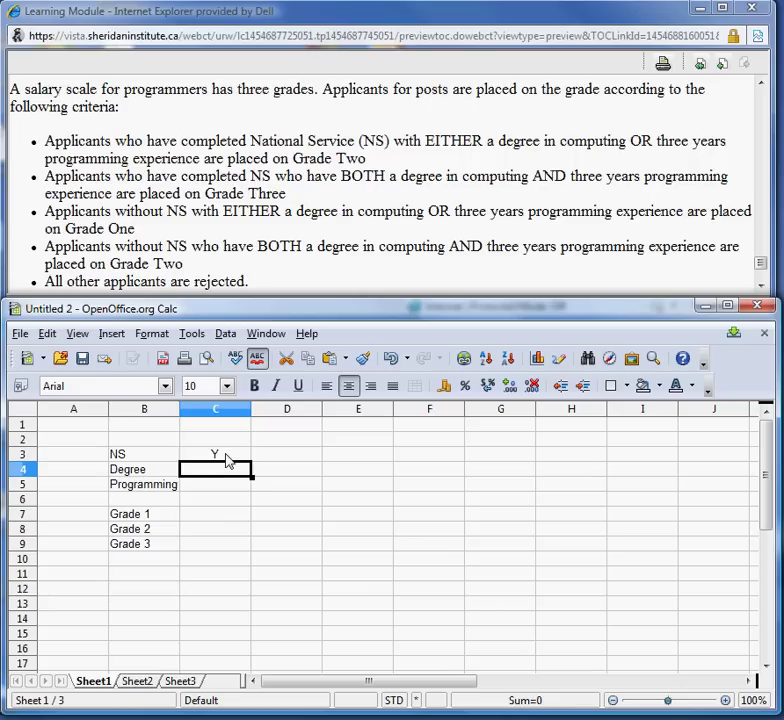
{"action": "type", "text": "Y"}
{"action": "key", "text": "Return"}
{"action": "type", "text": "Y"}
{"action": "key", "text": "Tab"}
{"action": "key", "text": "Up"}
{"action": "key", "text": "Up"}
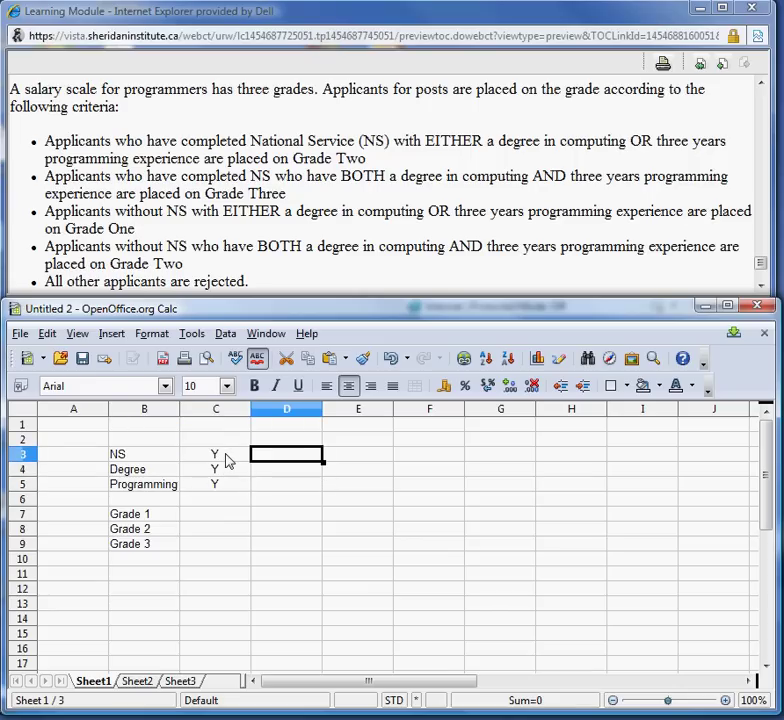
Step: Fill the second rule in column D with Y for NS, Y for Degree and N for Programming
{"action": "type", "text": "Y"}
{"action": "key", "text": "Return"}
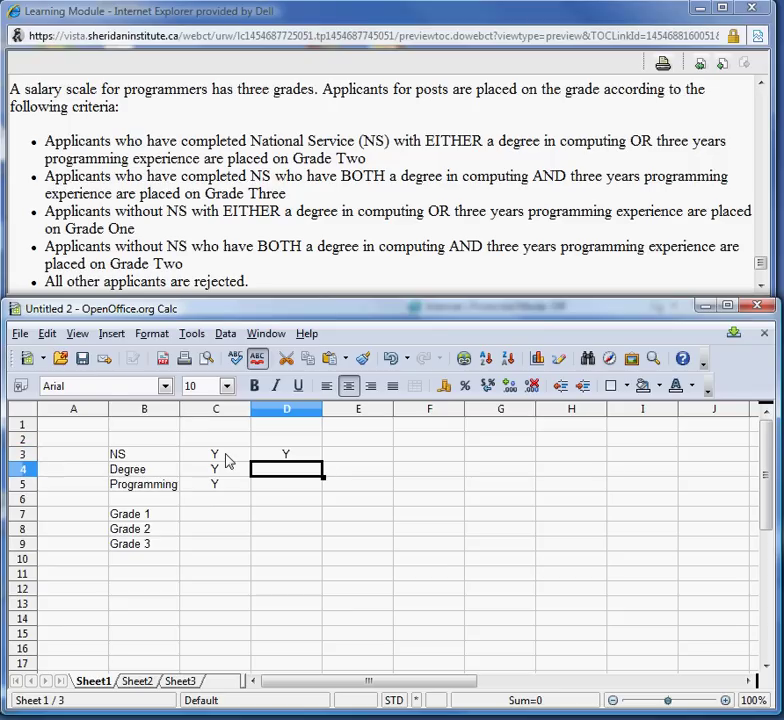
{"action": "type", "text": "Y"}
{"action": "key", "text": "Return"}
{"action": "type", "text": "N"}
{"action": "key", "text": "Tab"}
{"action": "key", "text": "Up"}
{"action": "key", "text": "Up"}
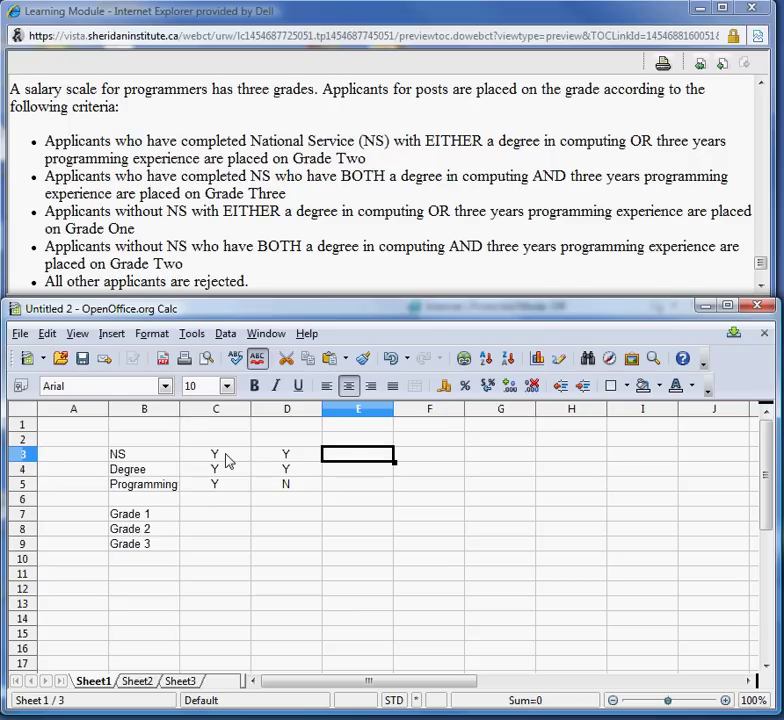
Step: Fill the third rule in column E with Y for NS, N for Degree and Y for Programming
{"action": "type", "text": "Y"}
{"action": "key", "text": "Return"}
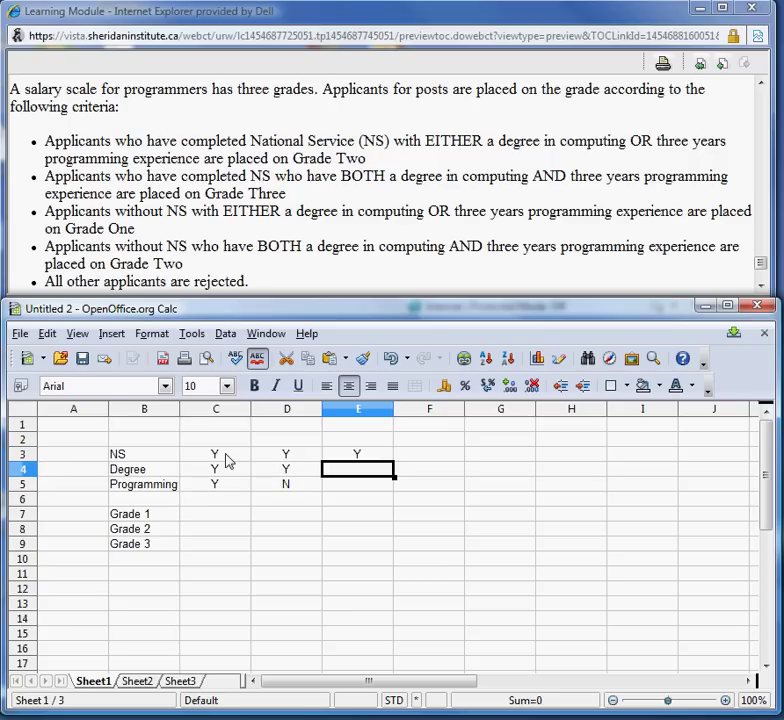
{"action": "type", "text": "N"}
{"action": "key", "text": "Return"}
{"action": "type", "text": "Y"}
{"action": "key", "text": "Return"}
{"action": "key", "text": "Up"}
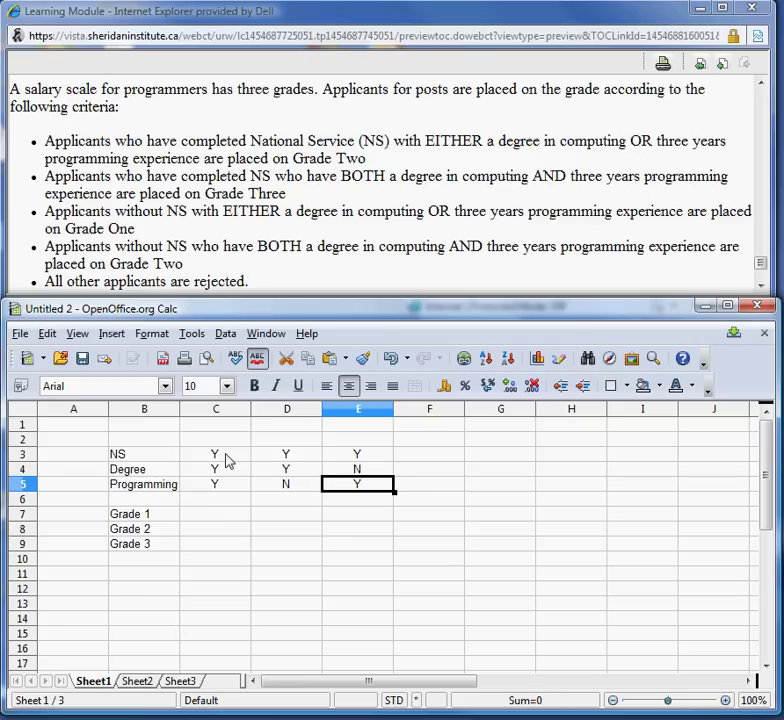
Step: Fill the fourth rule in column F with Y for NS, N for Degree and N for Programming
{"action": "key", "text": "Up"}
{"action": "key", "text": "Up"}
{"action": "key", "text": "Tab"}
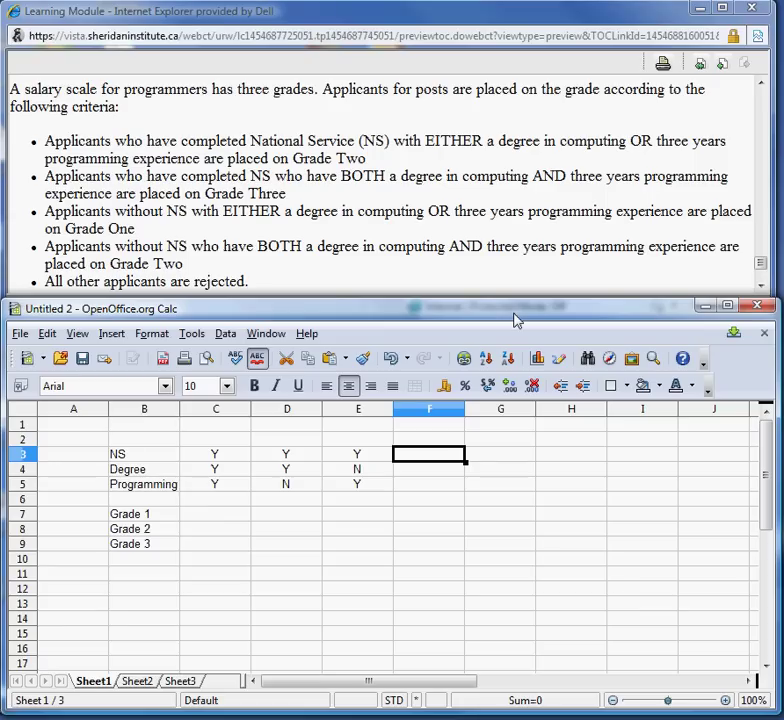
{"action": "type", "text": "Y"}
{"action": "key", "text": "Return"}
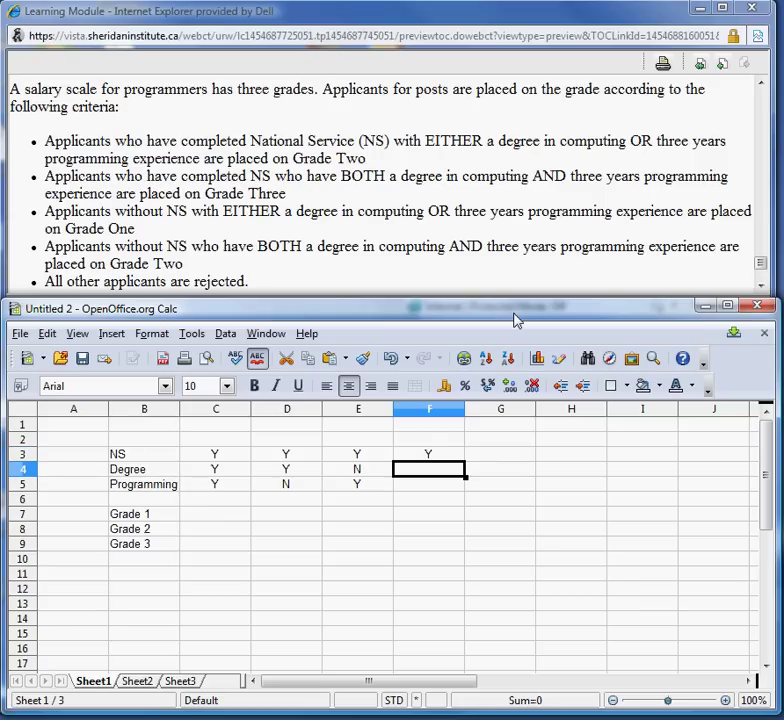
{"action": "type", "text": "N"}
{"action": "key", "text": "Return"}
{"action": "type", "text": "N"}
{"action": "key", "text": "Right"}
Step: Fill the fifth rule in column G with N for NS, Y for Degree and Y for Programming
{"action": "key", "text": "Up"}
{"action": "key", "text": "Up"}
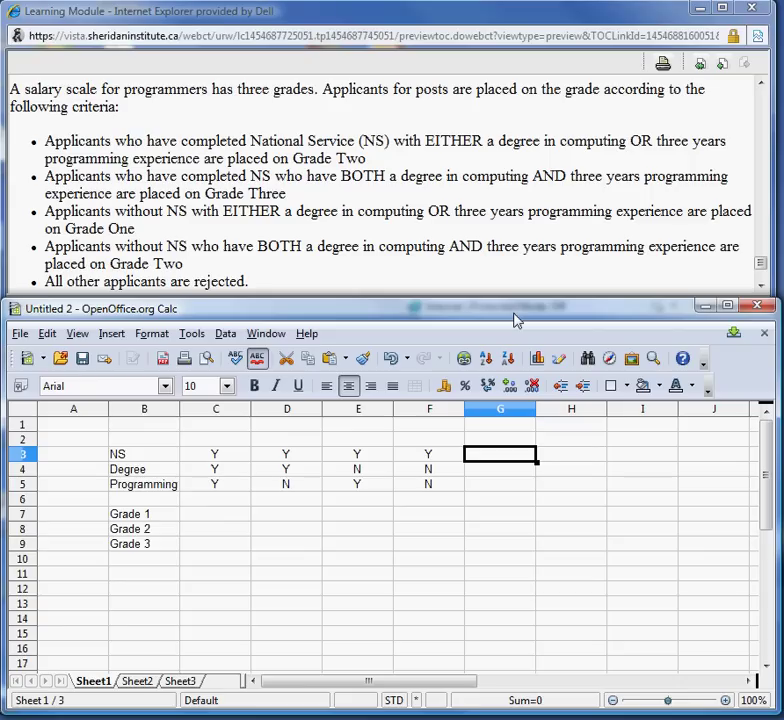
{"action": "type", "text": "N"}
{"action": "key", "text": "Return"}
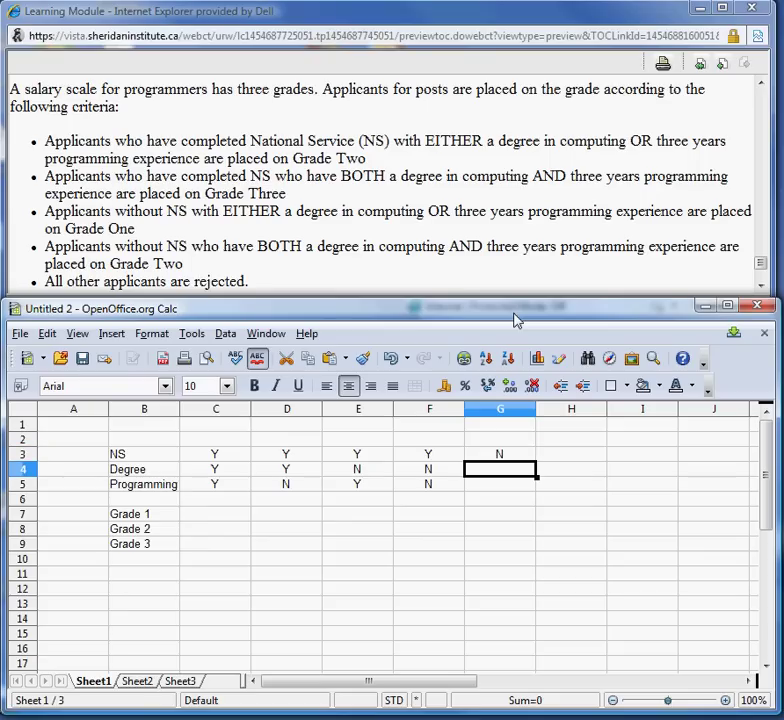
{"action": "type", "text": "Y"}
{"action": "key", "text": "Return"}
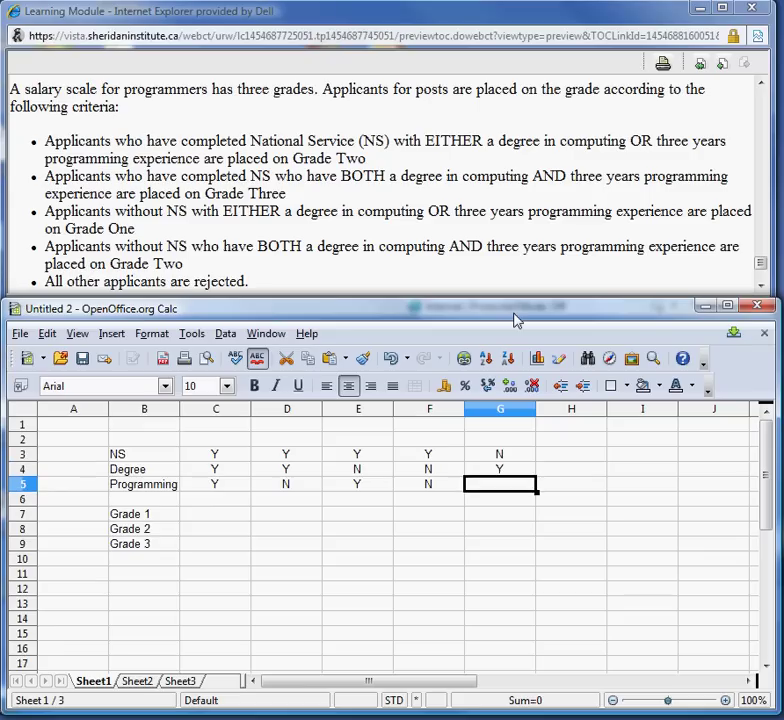
{"action": "type", "text": "Y"}
{"action": "key", "text": "Tab"}
Step: Fill the sixth rule in column H with N for NS, Y for Degree and N for Programming
{"action": "key", "text": "Up"}
{"action": "key", "text": "Up"}
{"action": "type", "text": "N"}
{"action": "key", "text": "Return"}
{"action": "type", "text": "Y"}
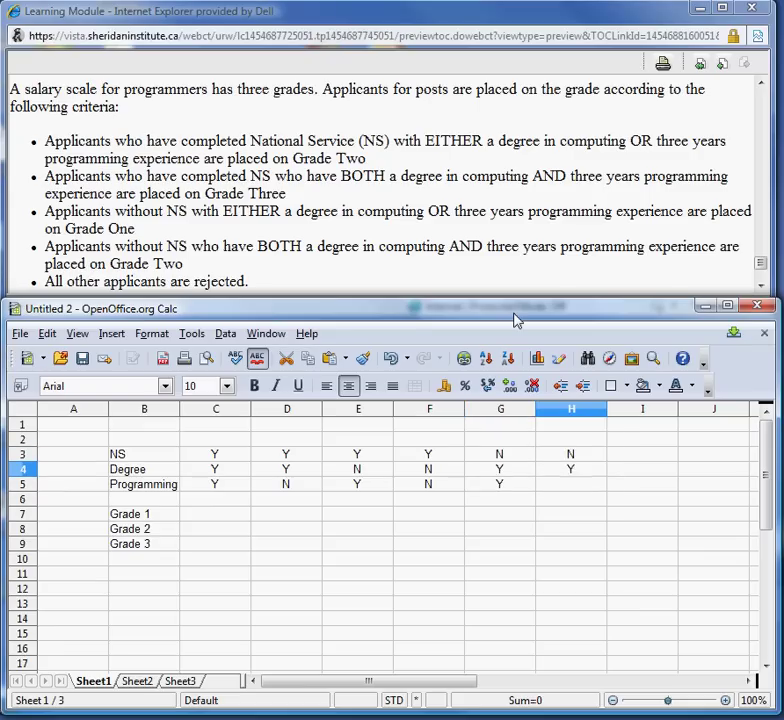
{"action": "key", "text": "Return"}
{"action": "type", "text": "N"}
{"action": "key", "text": "Tab"}
Step: Fill the seventh rule in column I with N for NS, N for Degree and Y for Programming
{"action": "key", "text": "Up"}
{"action": "key", "text": "Up"}
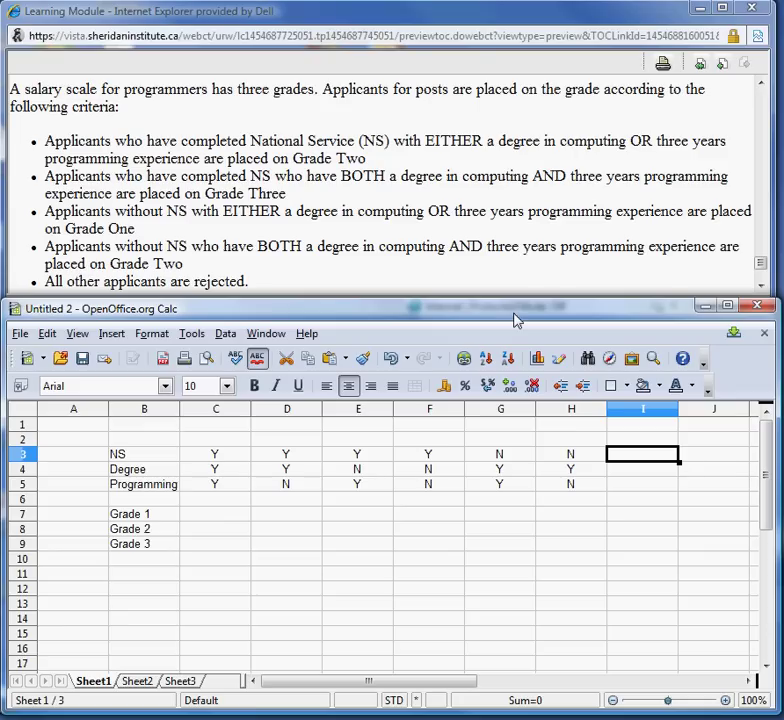
{"action": "type", "text": "N"}
{"action": "key", "text": "Return"}
{"action": "type", "text": "N"}
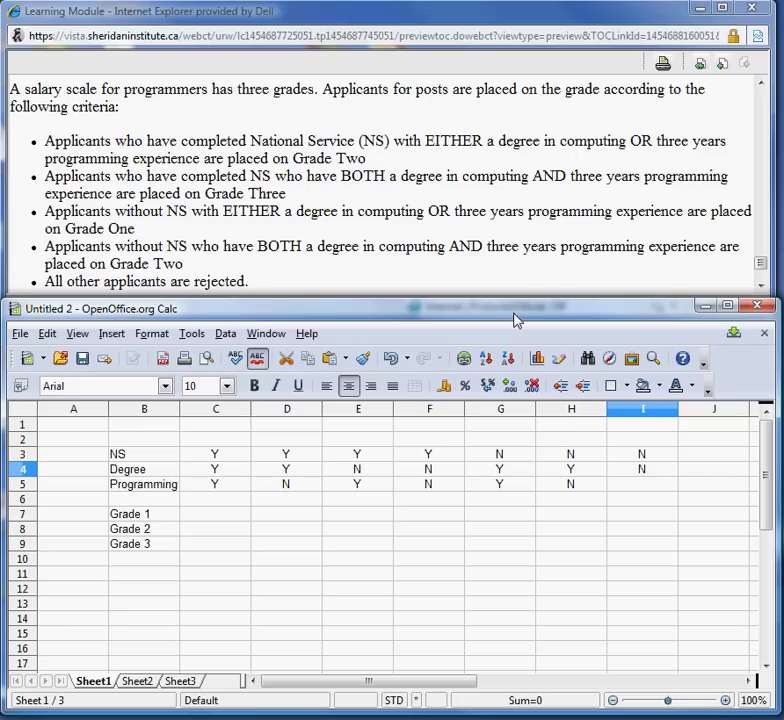
{"action": "key", "text": "Return"}
{"action": "type", "text": "Y"}
{"action": "key", "text": "Tab"}
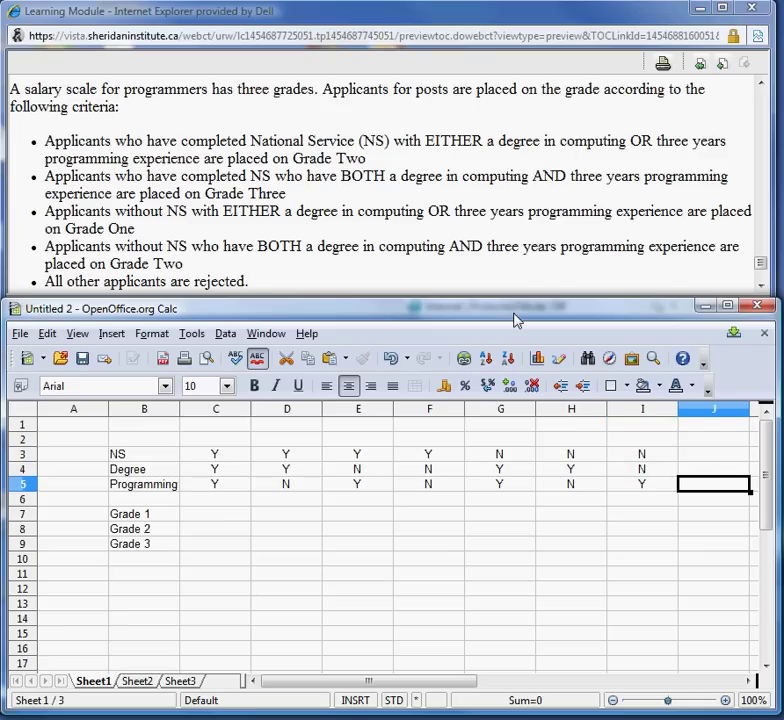
Step: Fill the eighth rule in column J with N for NS, Degree and Programming
{"action": "key", "text": "Up"}
{"action": "key", "text": "Up"}
{"action": "type", "text": "N"}
{"action": "key", "text": "Return"}
{"action": "type", "text": "N"}
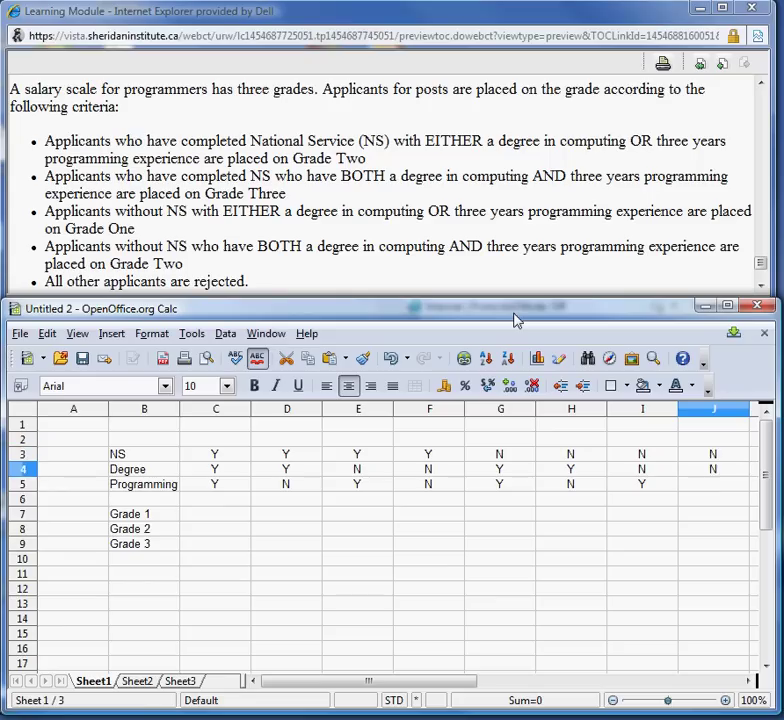
{"action": "key", "text": "Return"}
{"action": "type", "text": "N"}
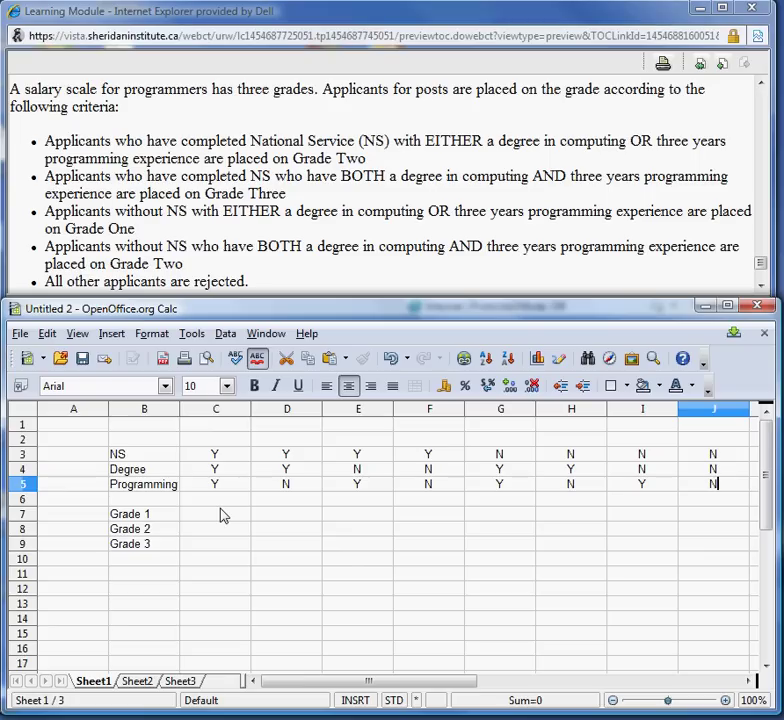
Step: Match the first criterion to the rules with completed NS and mark Grade 2 with X for the first rule in C8
{"action": "left_click_drag", "start_coordinate": [215, 454], "coordinate": [401, 458]}
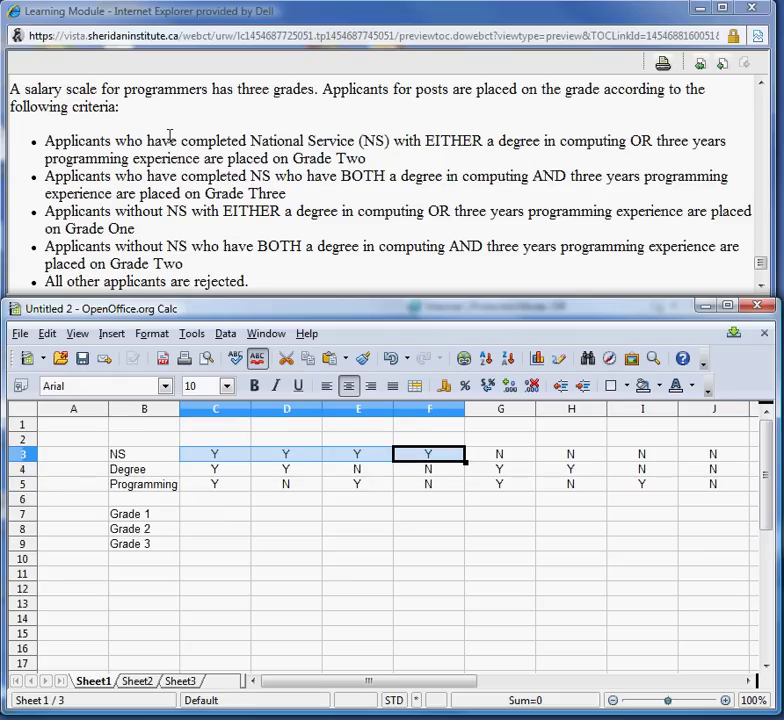
{"action": "left_click_drag", "start_coordinate": [116, 141], "coordinate": [345, 147]}
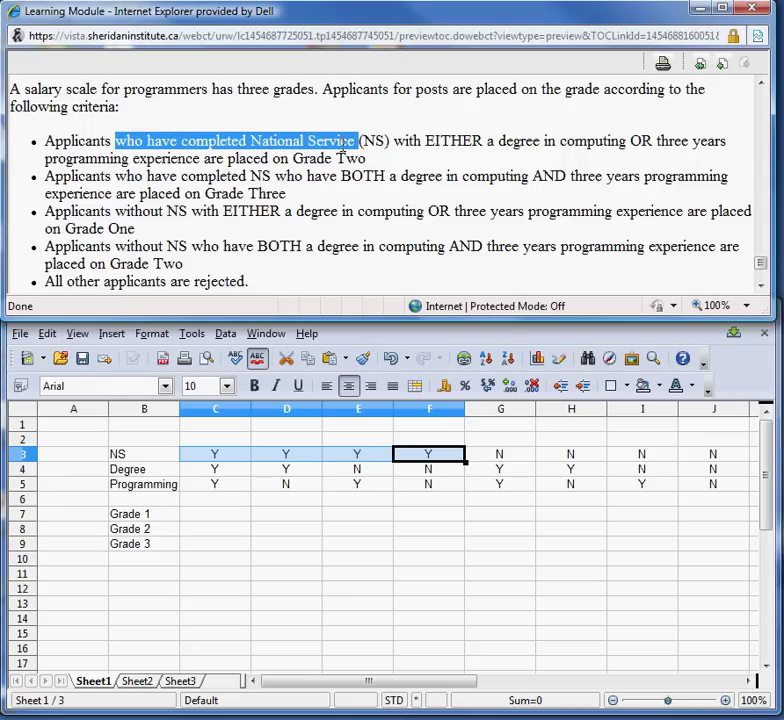
{"action": "left_click", "coordinate": [548, 142]}
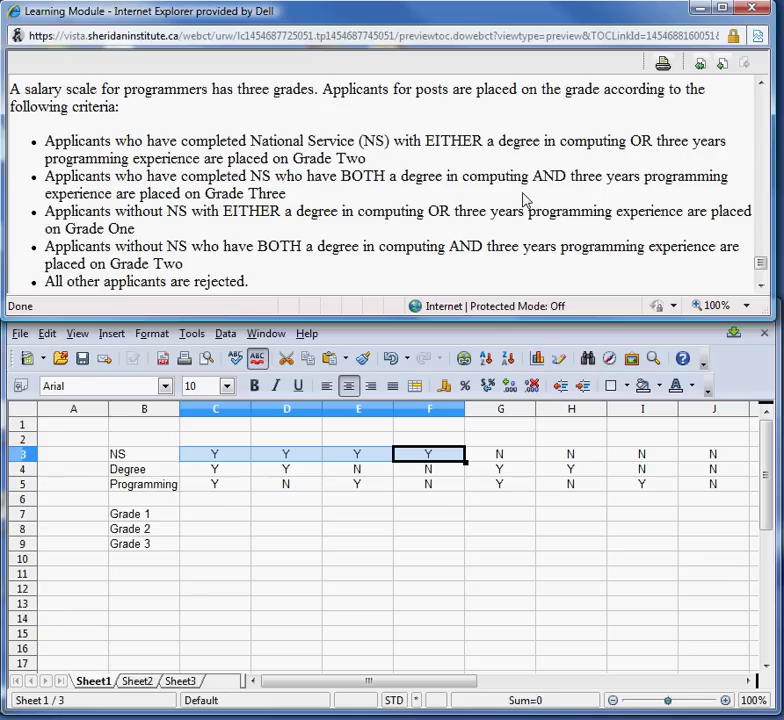
{"action": "left_click", "coordinate": [203, 538]}
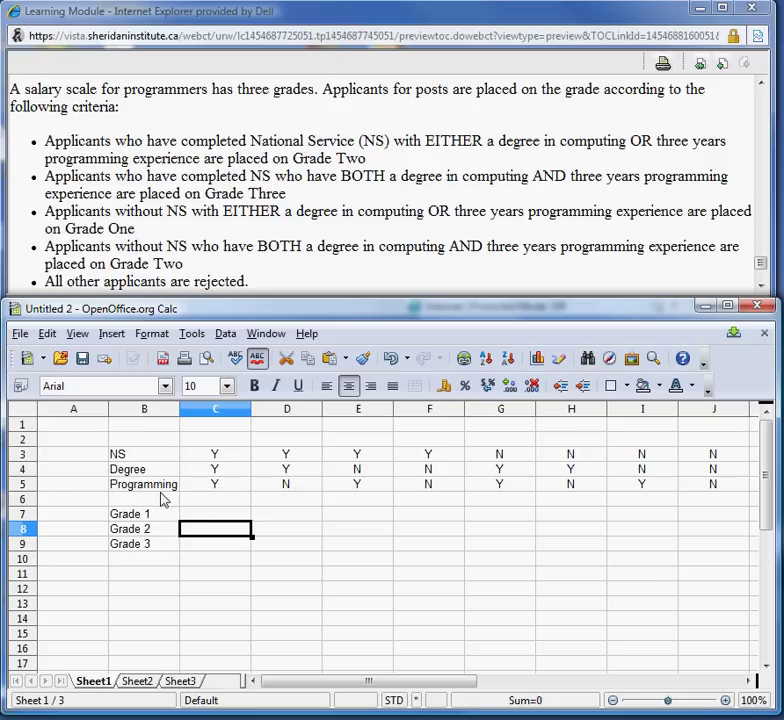
{"action": "type", "text": "X"}
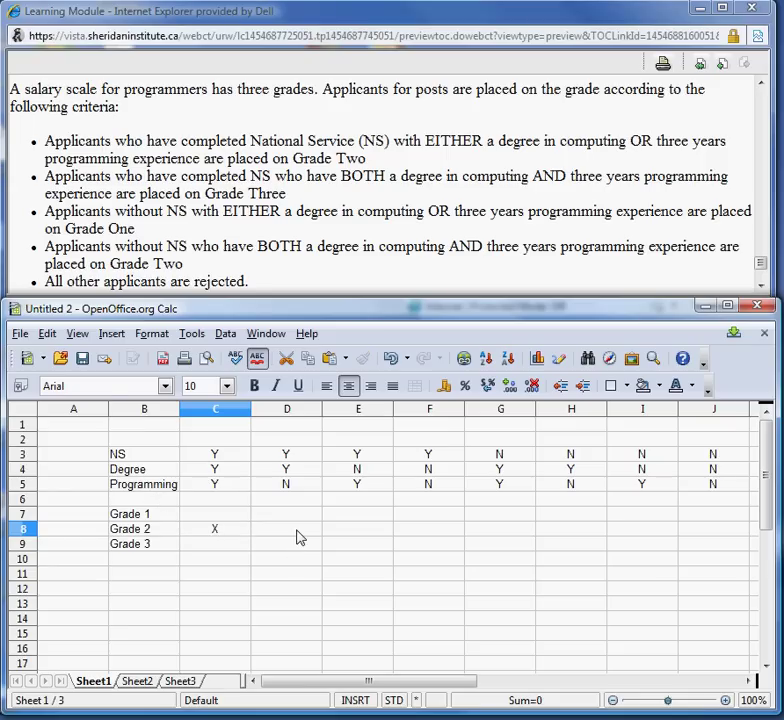
Step: Mark Grade 2 with X in D8 and E8 for the NS rules with either a degree or programming experience
{"action": "left_click", "coordinate": [298, 535]}
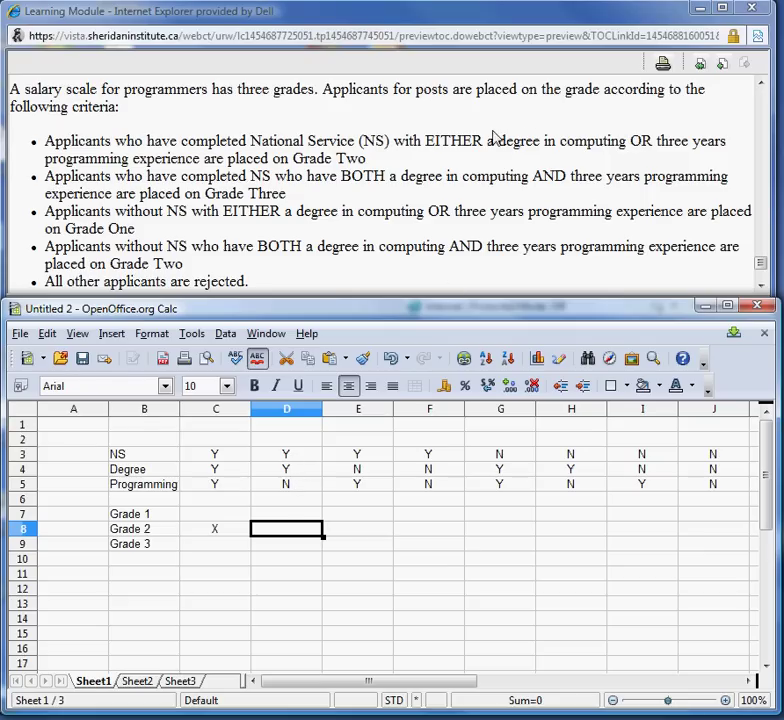
{"action": "left_click", "coordinate": [426, 140]}
{"action": "left_click_drag", "start_coordinate": [426, 140], "coordinate": [204, 160]}
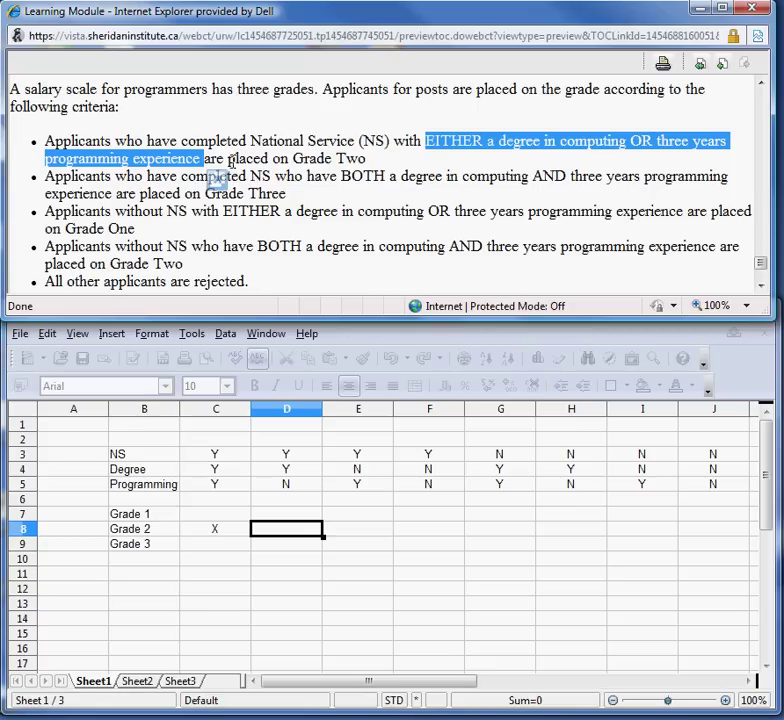
{"action": "left_click", "coordinate": [277, 532]}
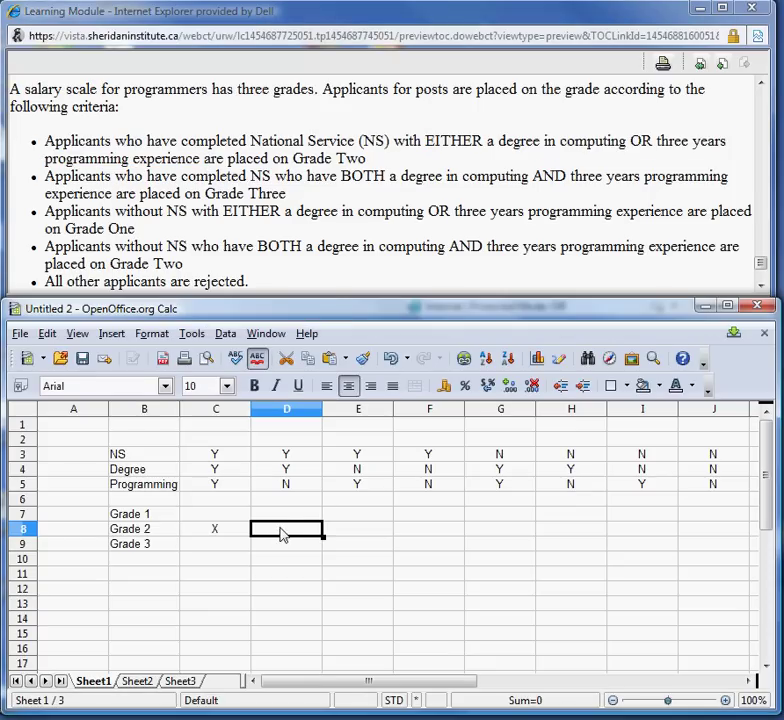
{"action": "type", "text": "X"}
{"action": "left_click", "coordinate": [341, 532]}
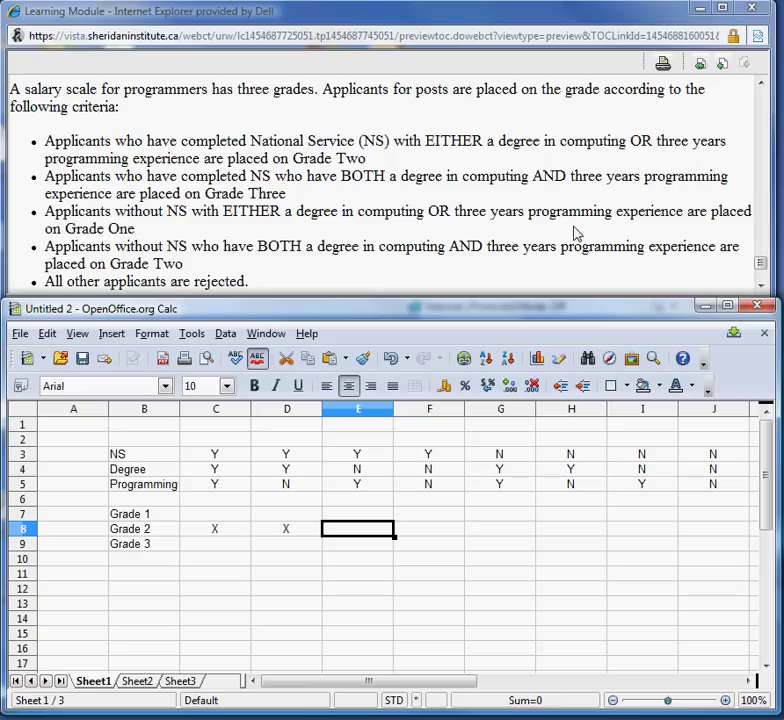
{"action": "type", "text": "X"}
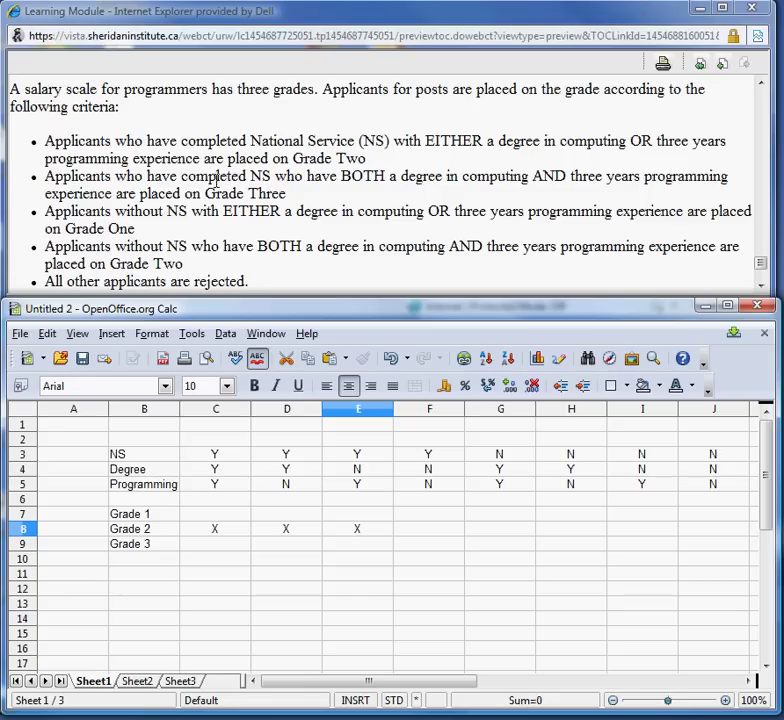
Step: Mark Grade 3 with X in C9 for the rule where NS, Degree and Programming are all Y
{"action": "left_click_drag", "start_coordinate": [207, 454], "coordinate": [443, 457]}
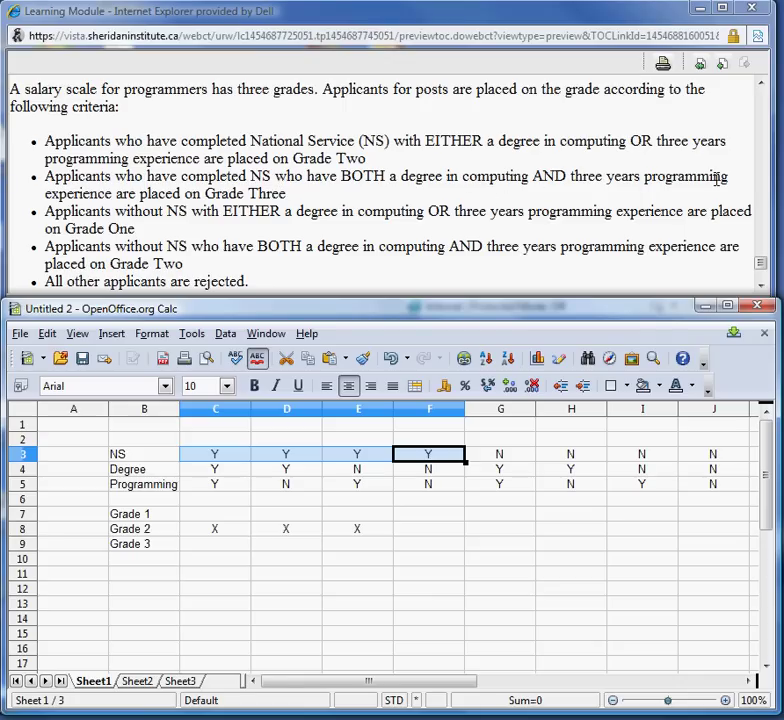
{"action": "left_click", "coordinate": [222, 457]}
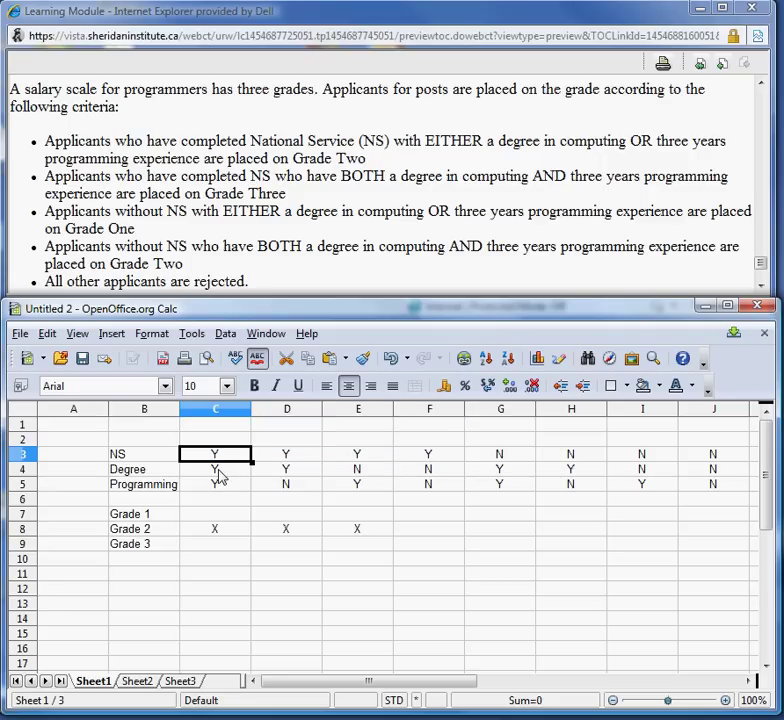
{"action": "left_click", "coordinate": [217, 469]}
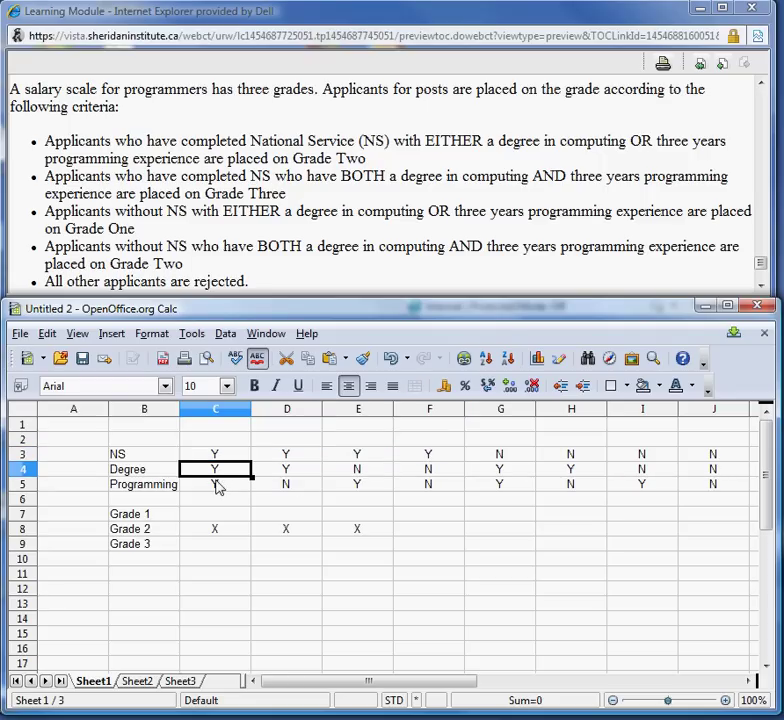
{"action": "left_click", "coordinate": [217, 485]}
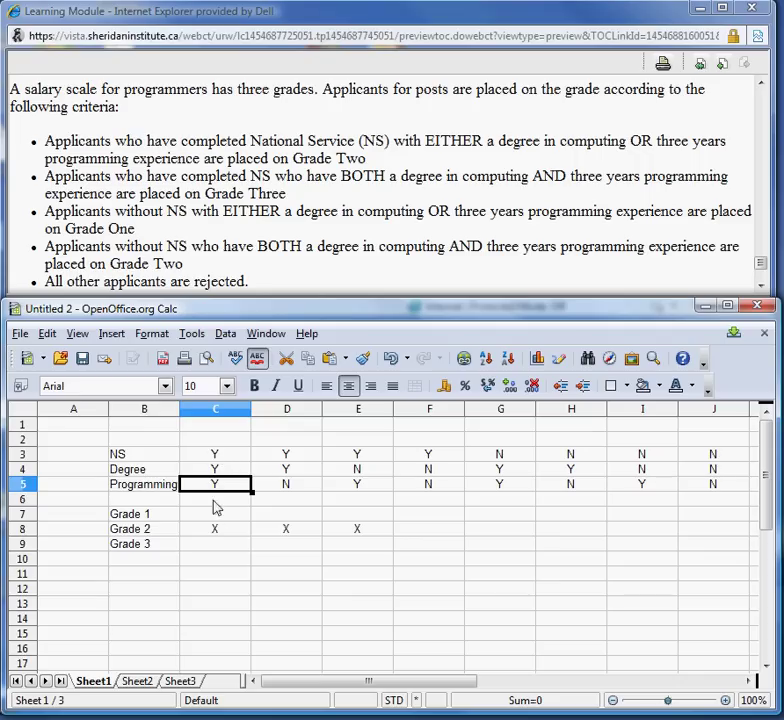
{"action": "left_click", "coordinate": [218, 545]}
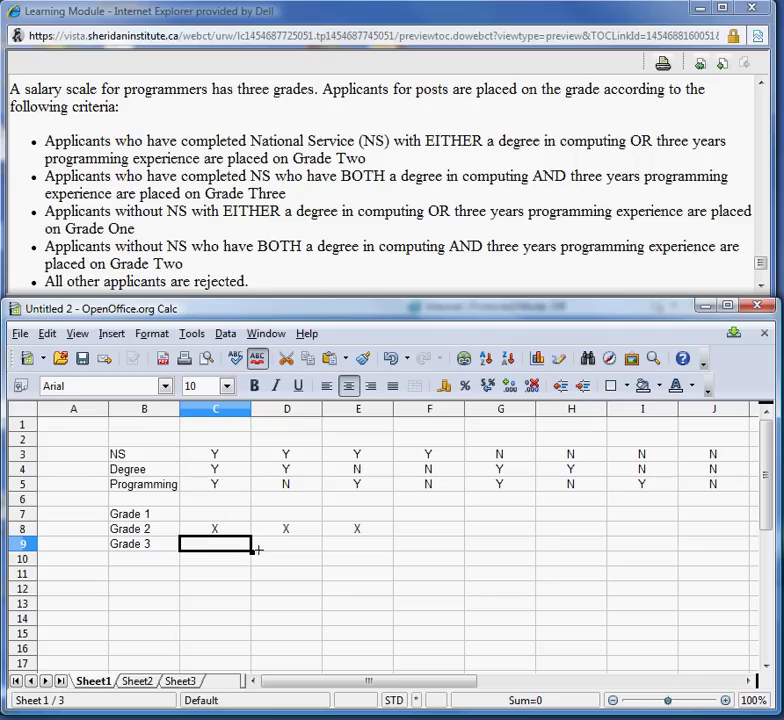
{"action": "type", "text": "X"}
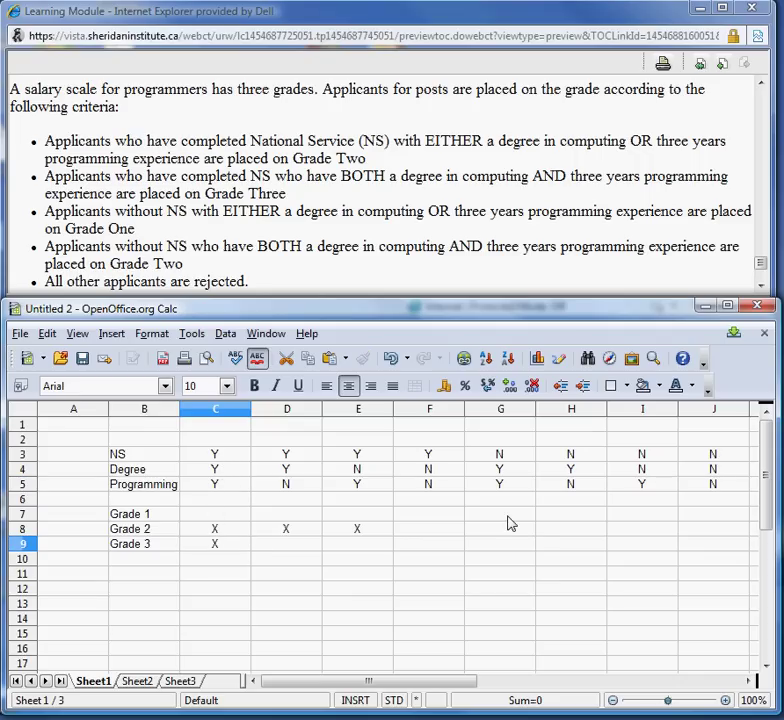
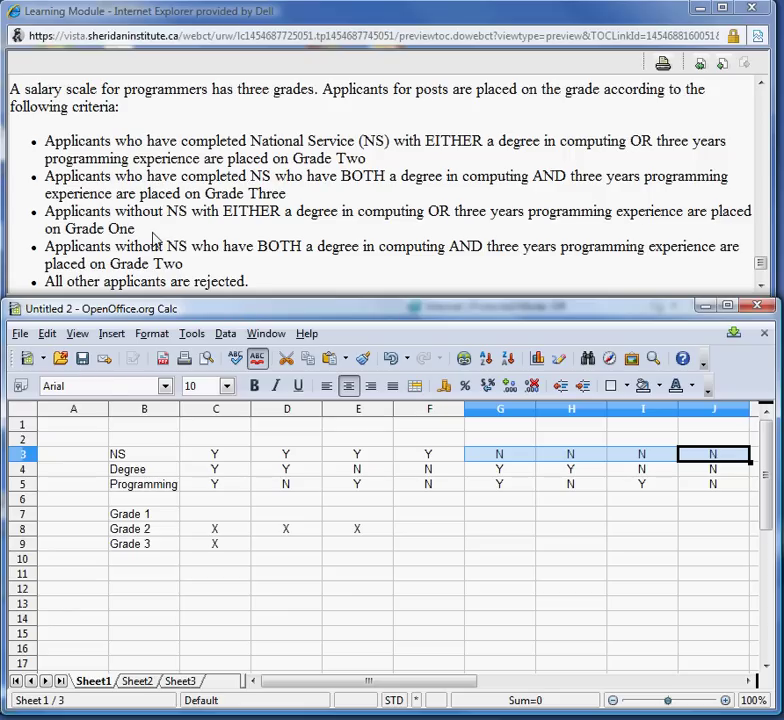
Step: Mark Grade 1 with X in G7, H7 and I7 for the rules without NS but with a degree or programming experience
{"action": "left_click", "coordinate": [512, 516]}
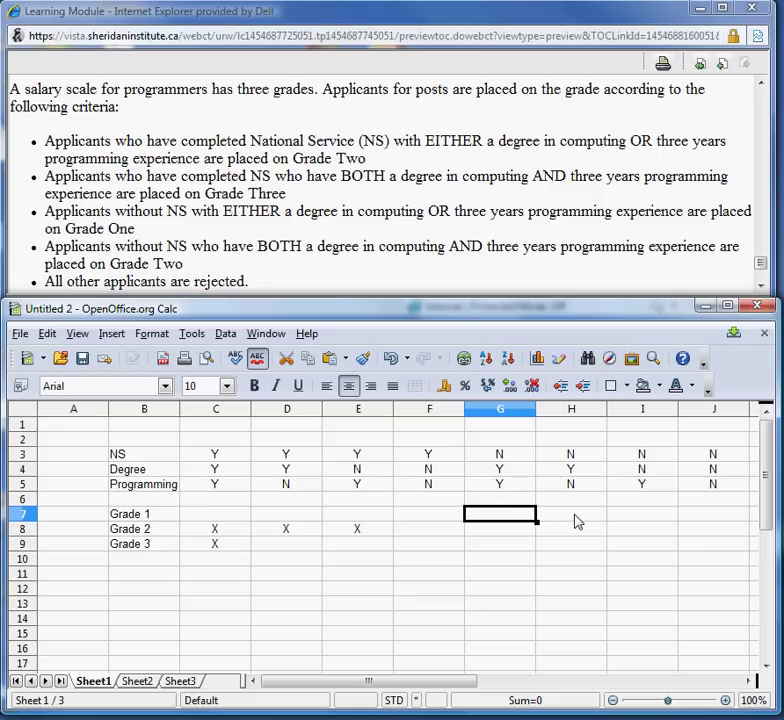
{"action": "type", "text": "X"}
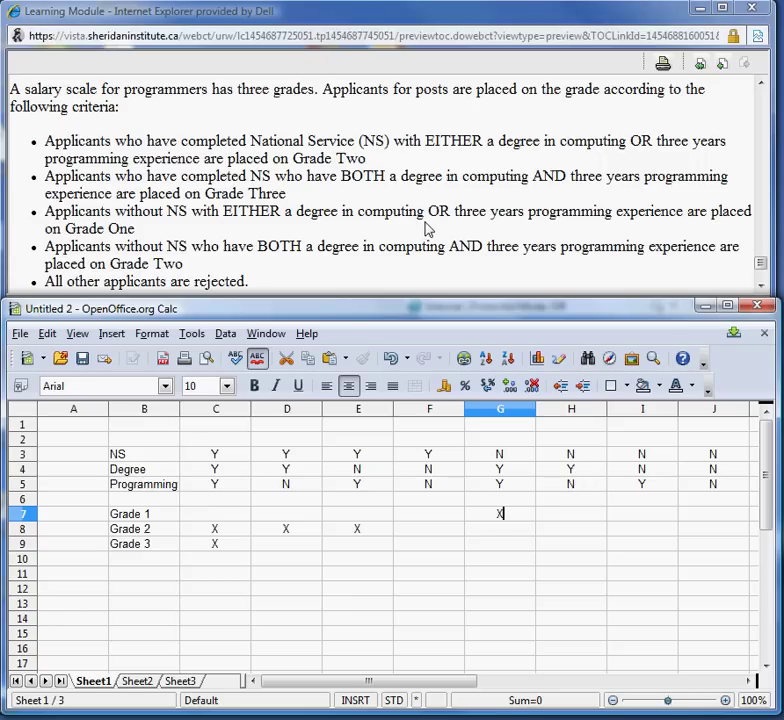
{"action": "left_click_drag", "start_coordinate": [286, 216], "coordinate": [574, 220]}
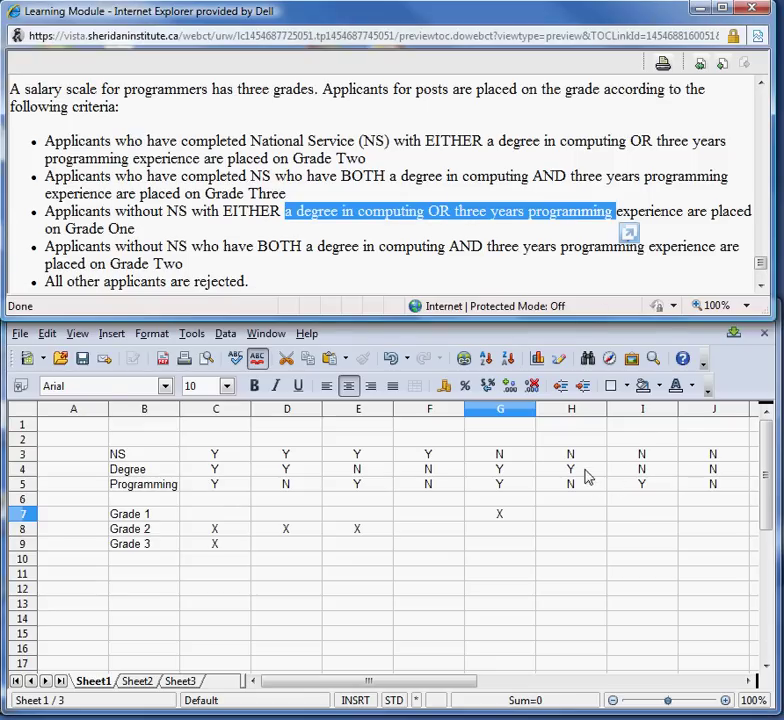
{"action": "left_click", "coordinate": [573, 518]}
{"action": "type", "text": "X"}
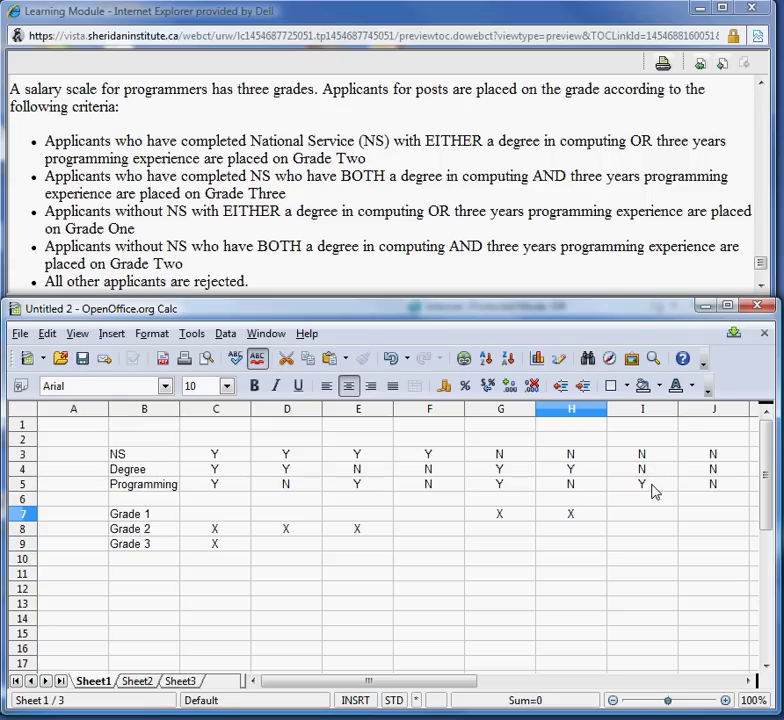
{"action": "left_click_drag", "start_coordinate": [612, 214], "coordinate": [285, 214]}
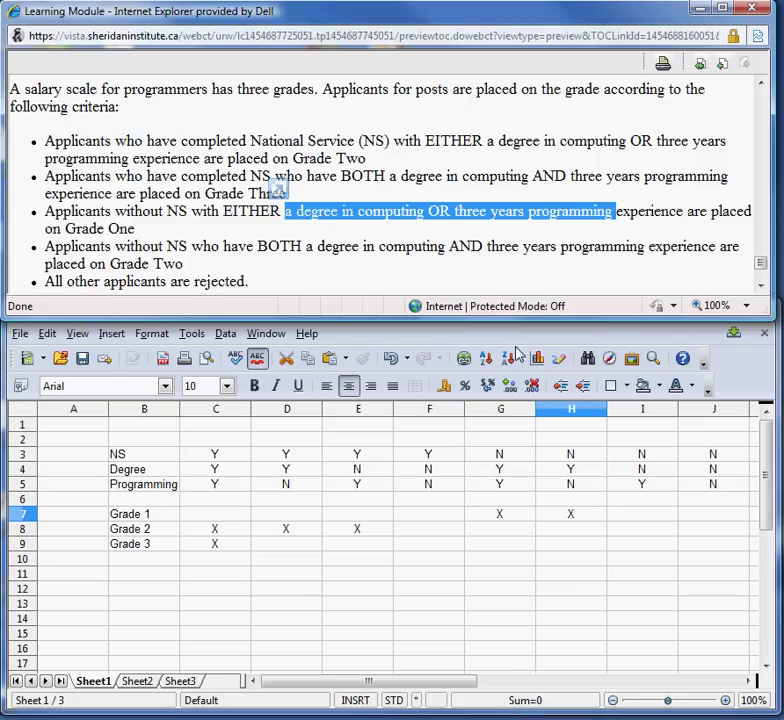
{"action": "left_click", "coordinate": [627, 517]}
{"action": "type", "text": "X"}
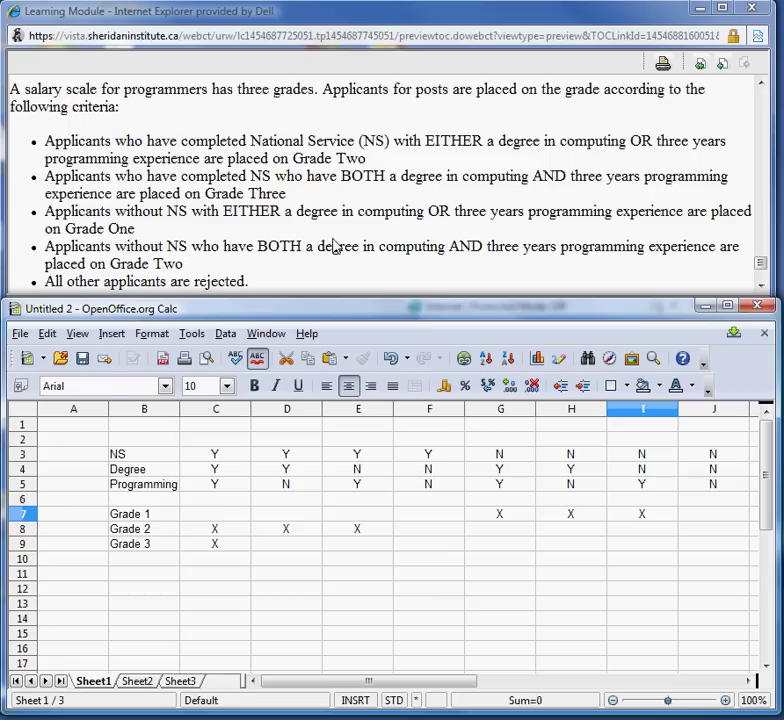
Step: Mark Grade 2 with X in G8 for the rule without NS but with both a degree and programming experience
{"action": "left_click", "coordinate": [502, 459]}
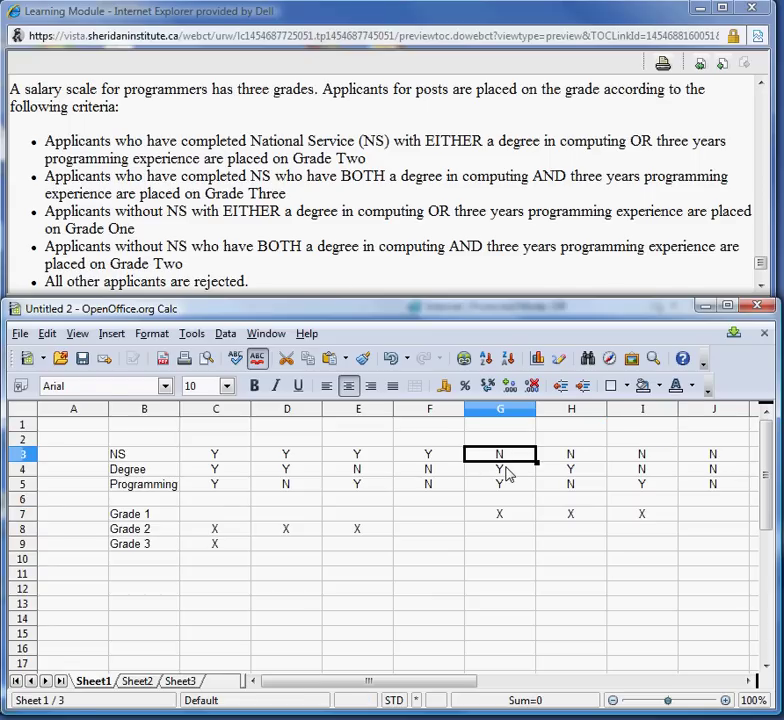
{"action": "left_click", "coordinate": [508, 472]}
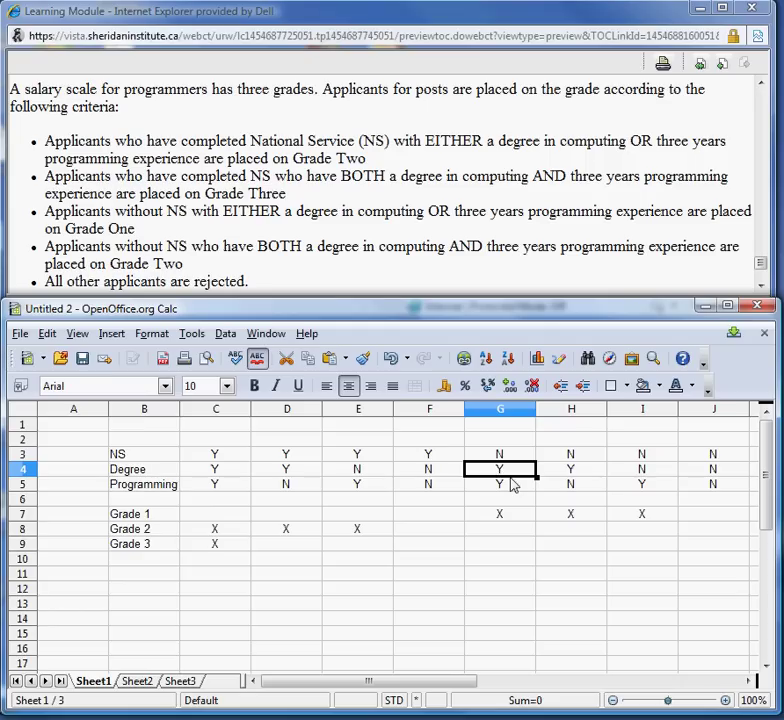
{"action": "left_click", "coordinate": [512, 487]}
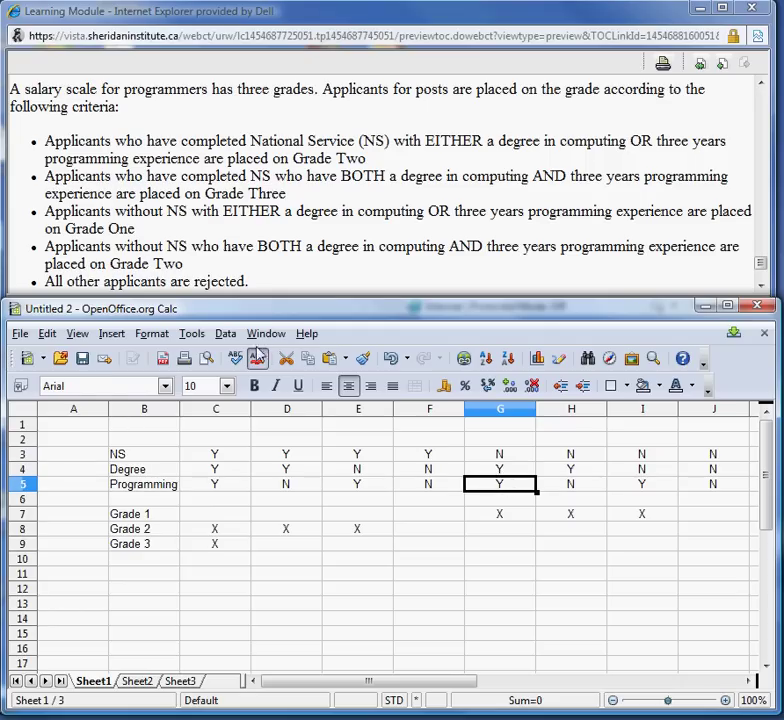
{"action": "left_click", "coordinate": [494, 531]}
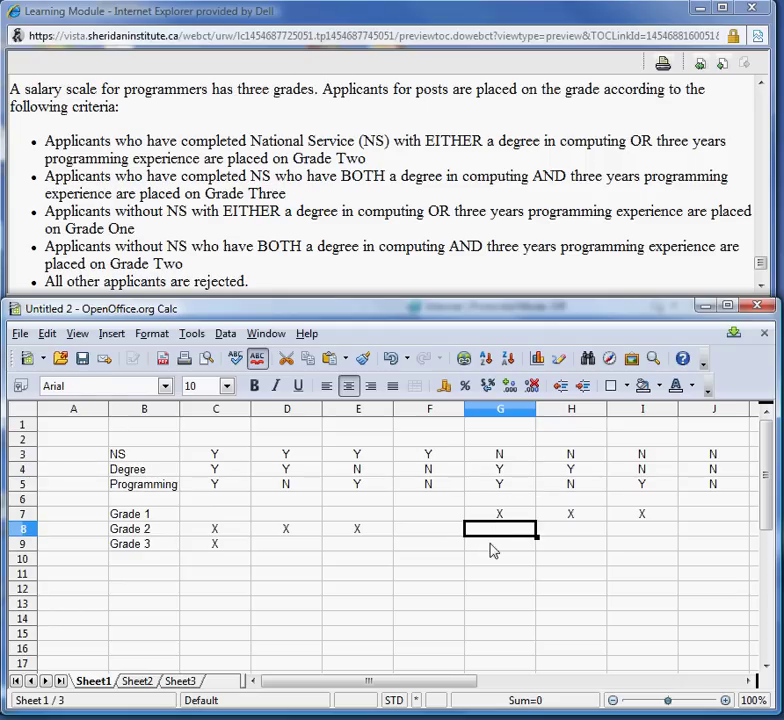
{"action": "type", "text": "X"}
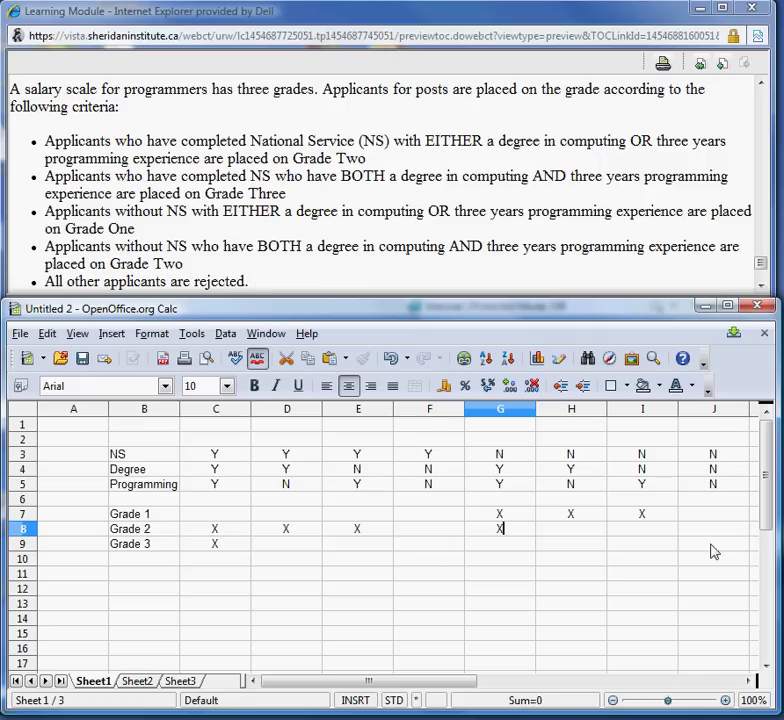
{"action": "left_click", "coordinate": [128, 565]}
{"action": "type", "text": "r"}
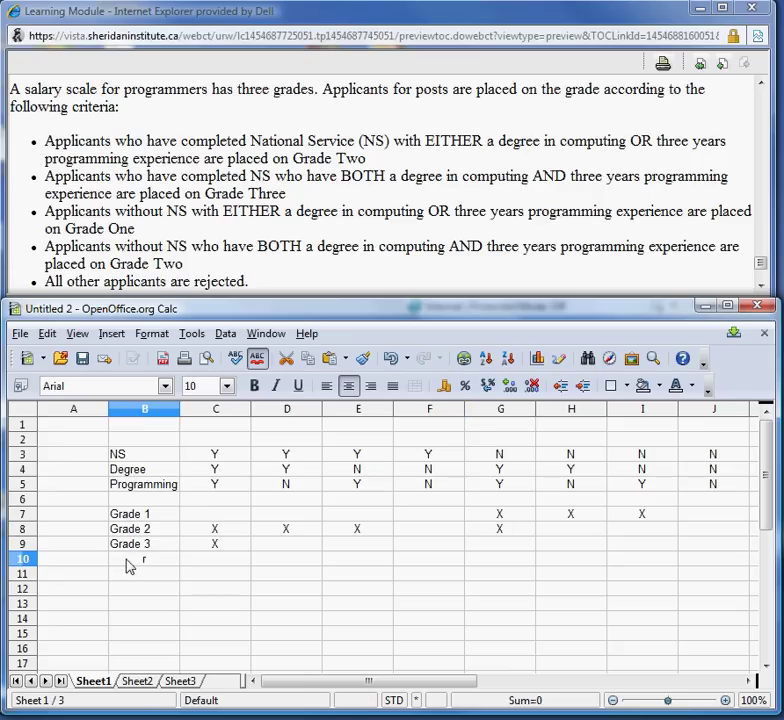
{"action": "type", "text": "EJECTED"}
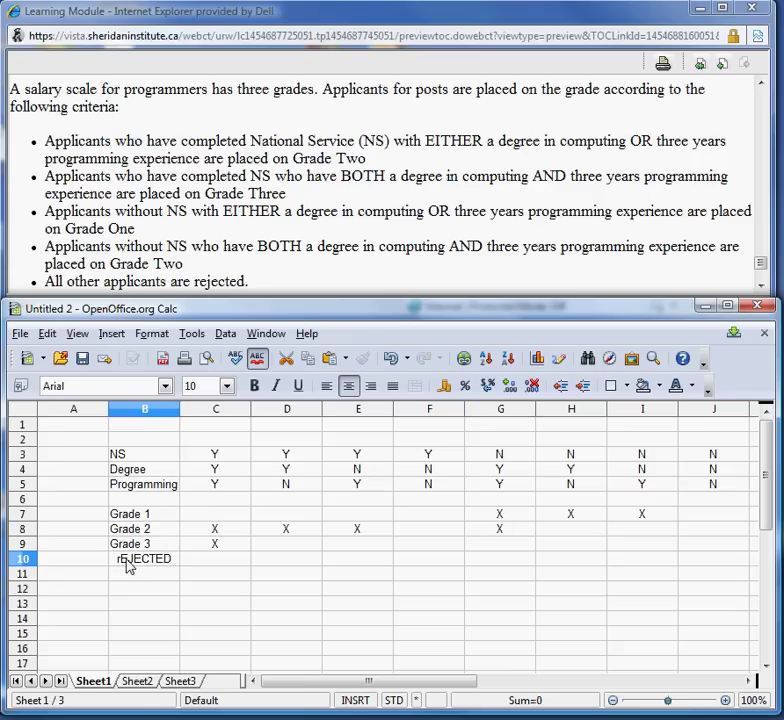
Step: Enter the label "Rejected" in B10 below Grade 3 and left-align it
{"action": "double_click", "coordinate": [128, 566]}
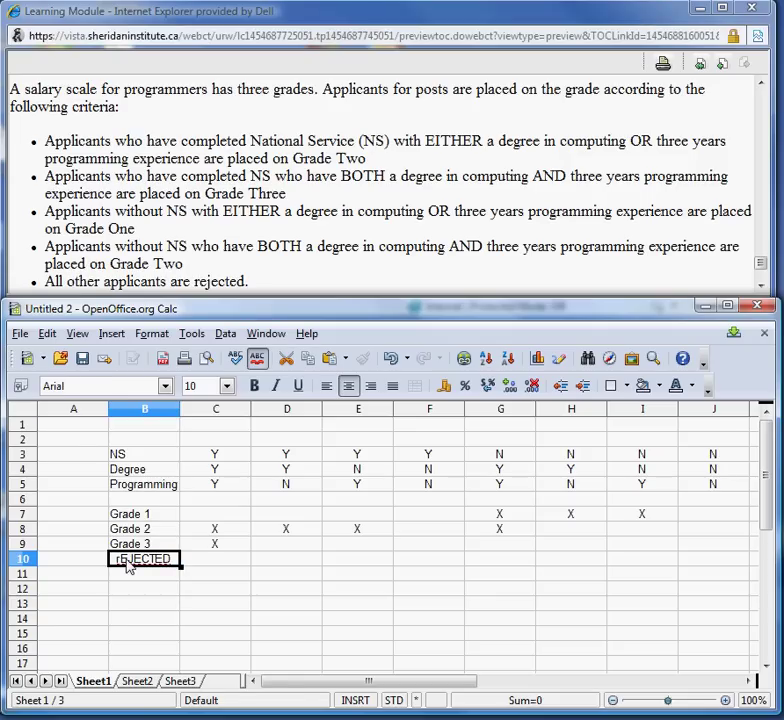
{"action": "type", "text": "Re"}
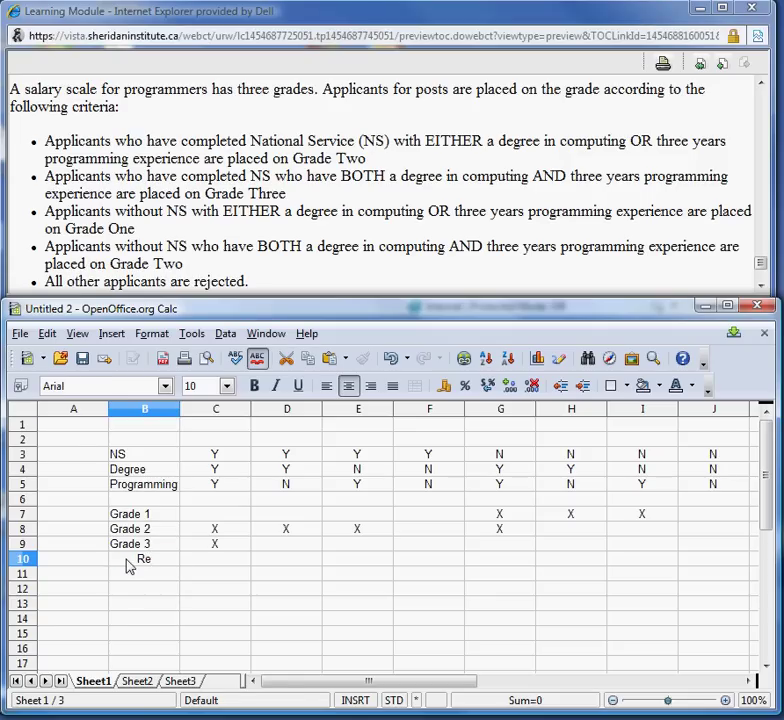
{"action": "type", "text": "jected"}
{"action": "key", "text": "Return"}
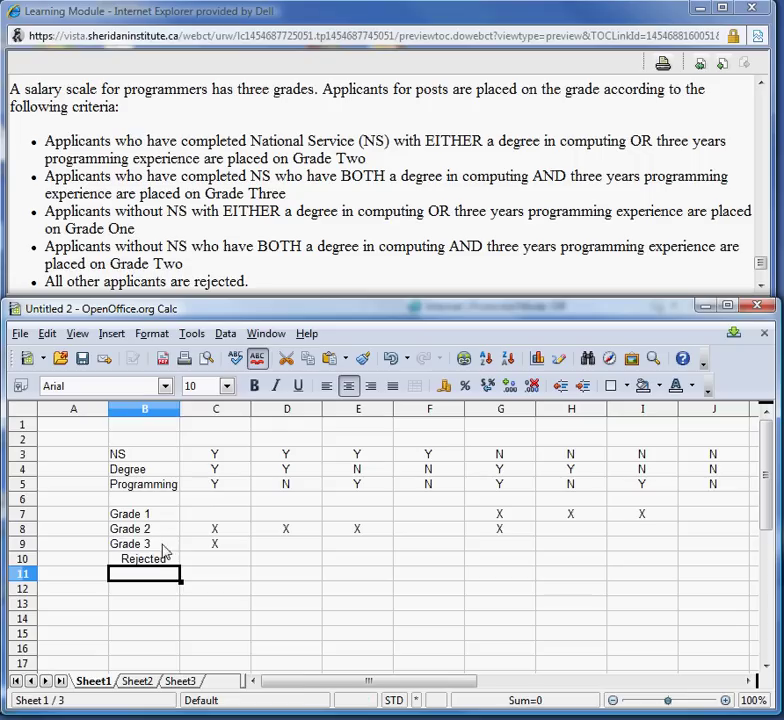
{"action": "left_click", "coordinate": [148, 560]}
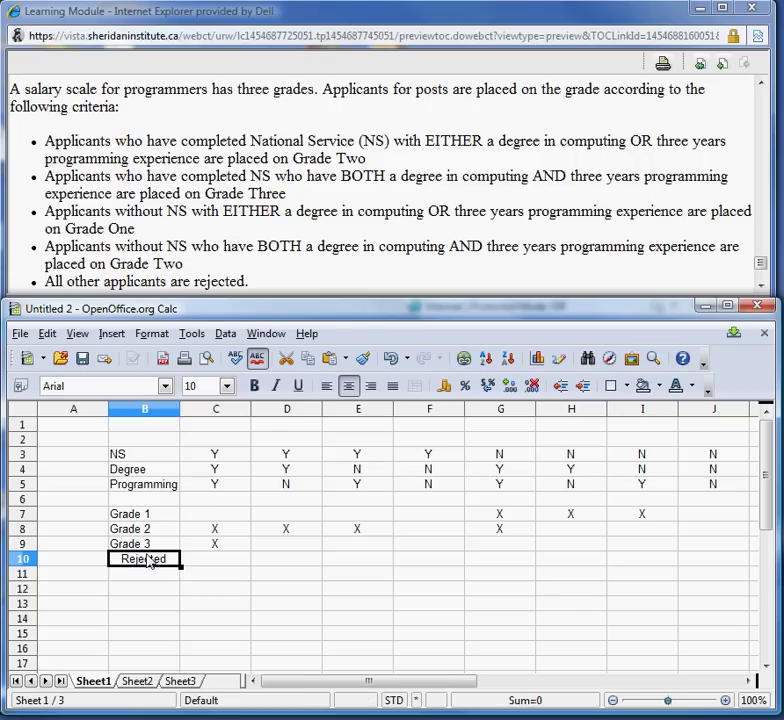
{"action": "left_click", "coordinate": [327, 387]}
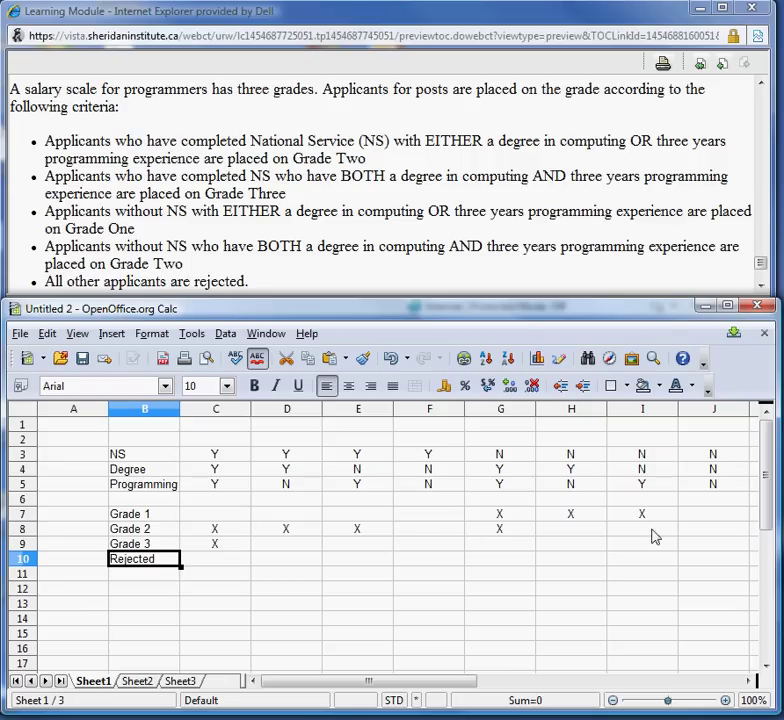
Step: Mark Rejected with X in F10 and J10 for the rules with neither a degree nor programming experience
{"action": "left_click", "coordinate": [424, 563]}
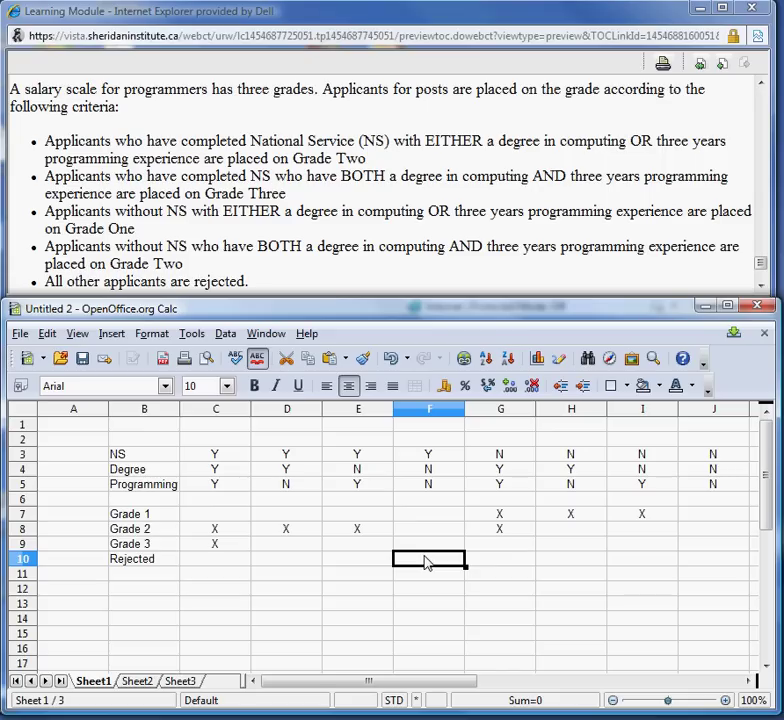
{"action": "type", "text": "x"}
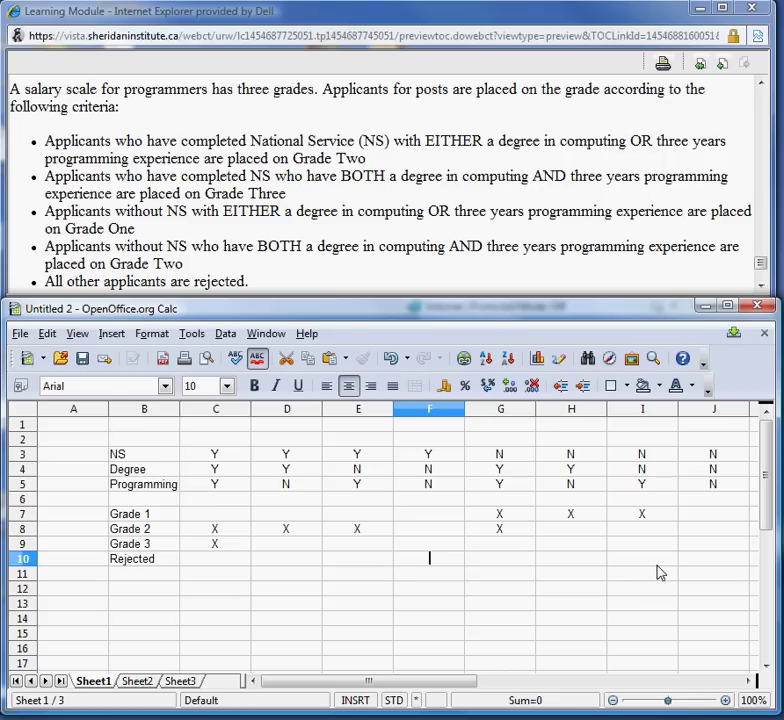
{"action": "left_click", "coordinate": [716, 561]}
{"action": "type", "text": "x"}
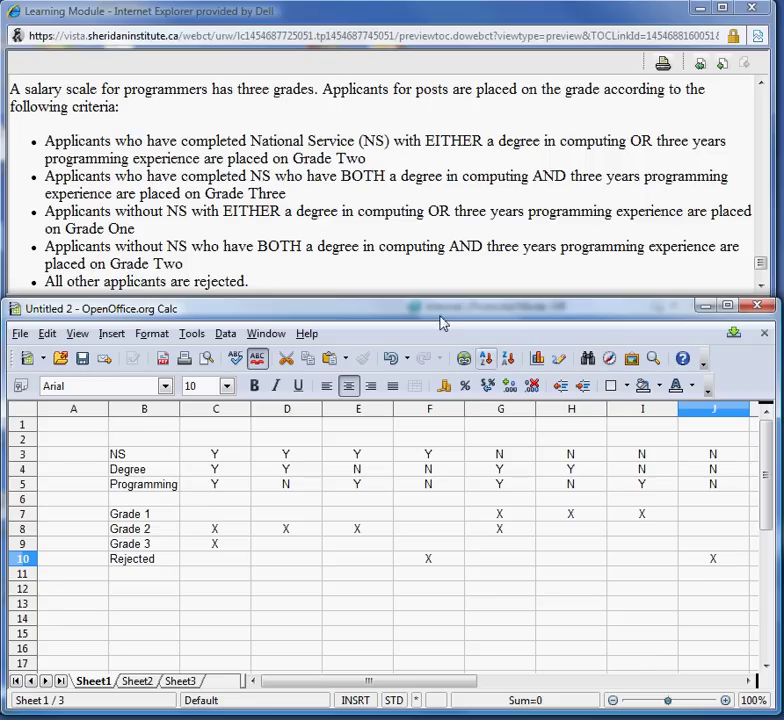
{"action": "key", "text": "Return"}
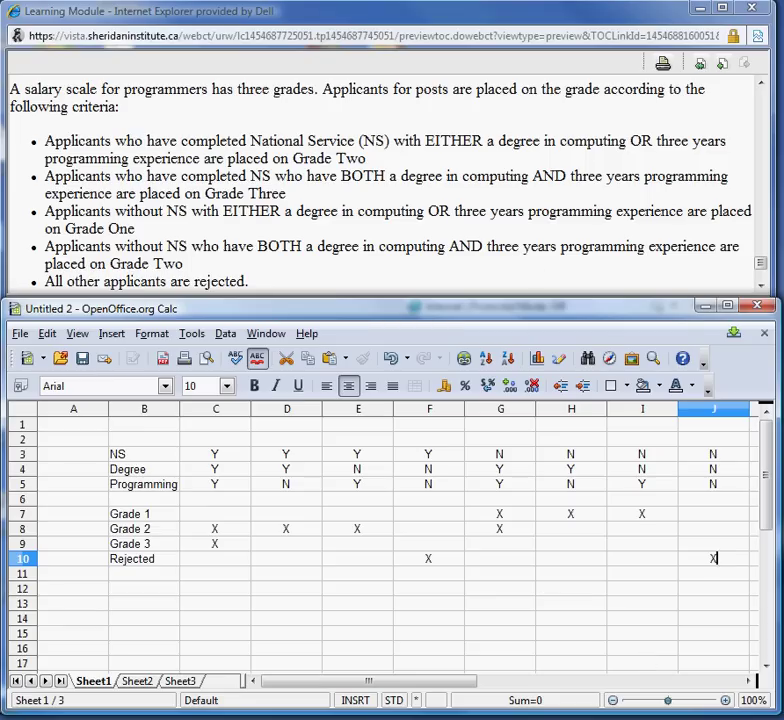